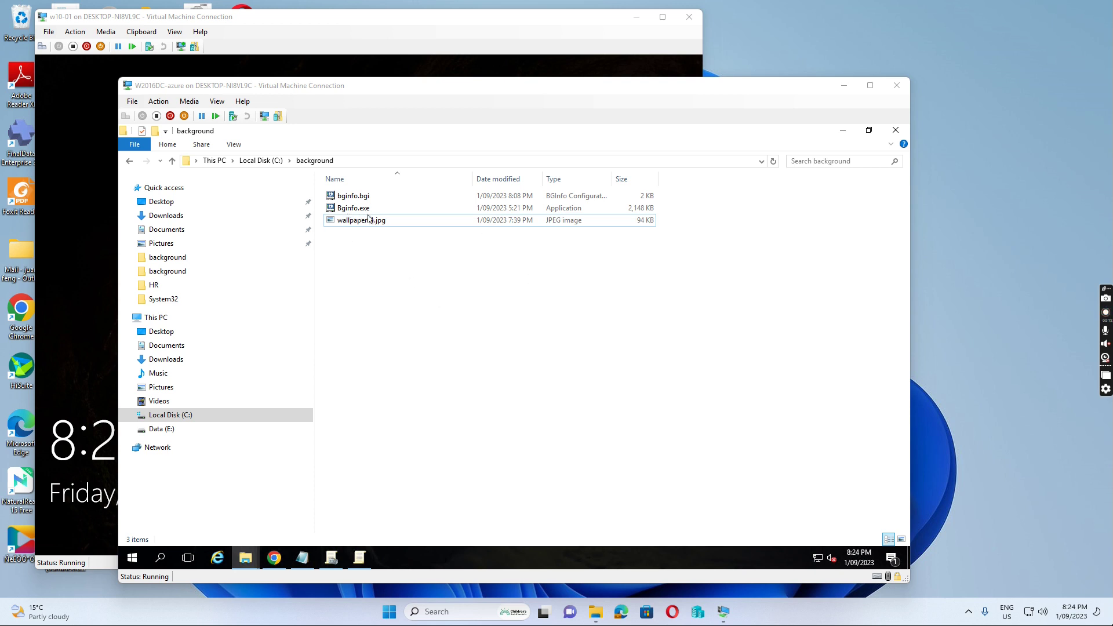
In Chrome, close the YouTube video page, search Google for bginfo, and find the download link on the BgInfo Sysinternals page.
{"action": "left_click", "coordinate": [274, 558]}
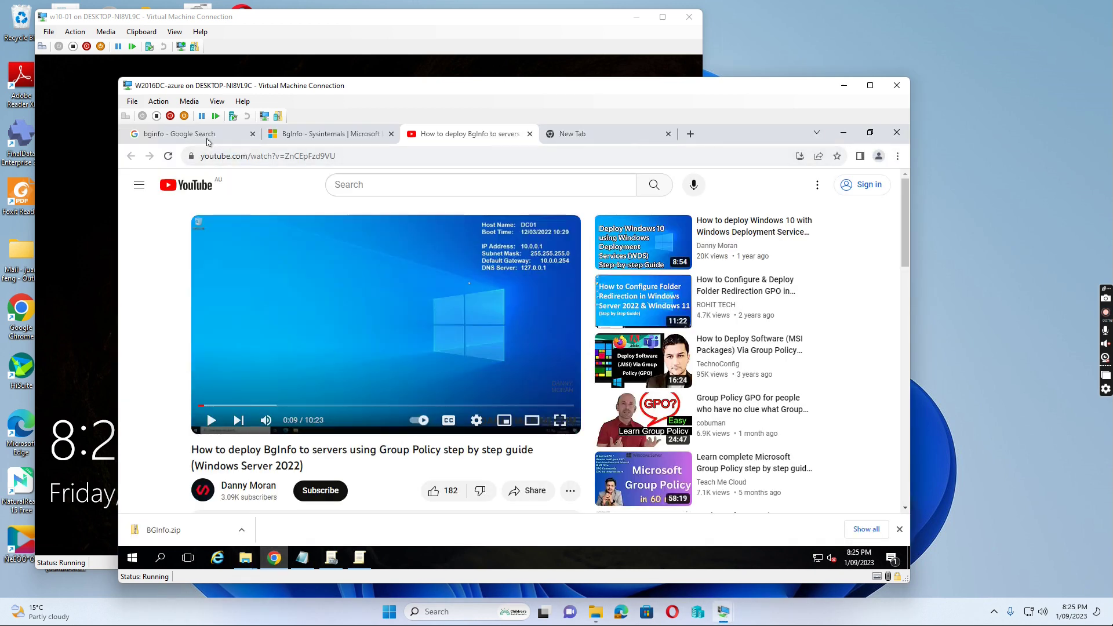
{"action": "left_click", "coordinate": [529, 134]}
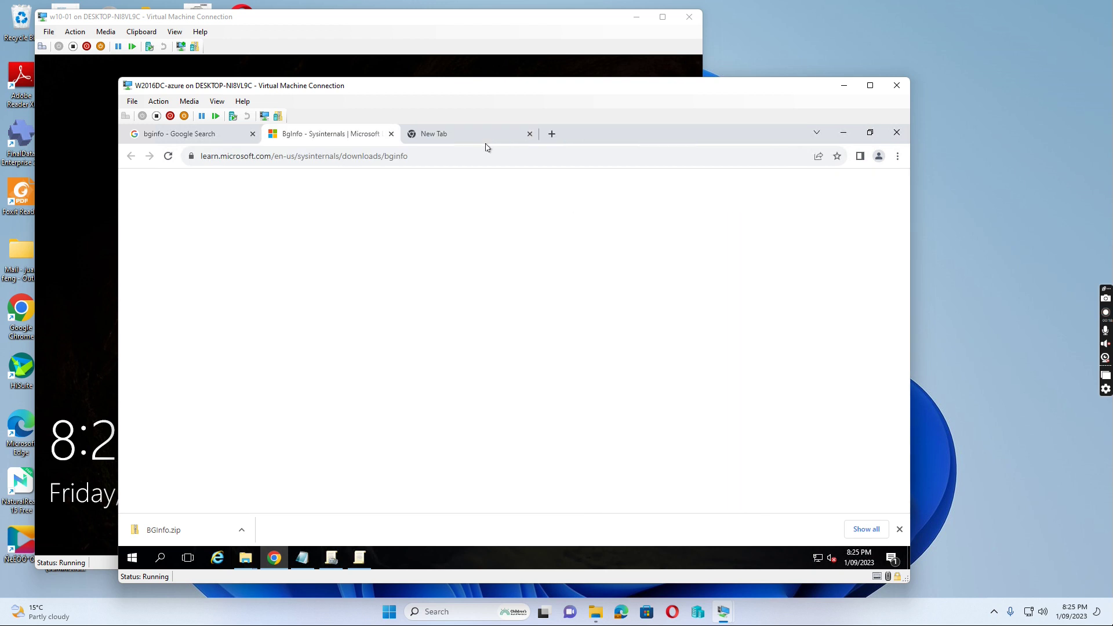
{"action": "left_click", "coordinate": [204, 136]}
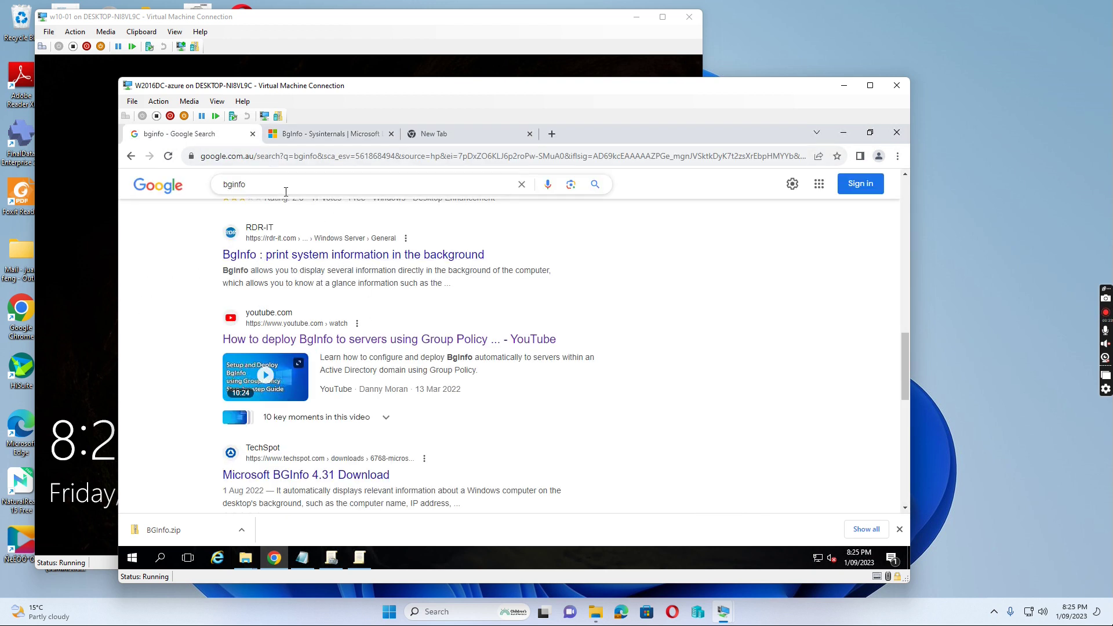
{"action": "left_click", "coordinate": [286, 191]}
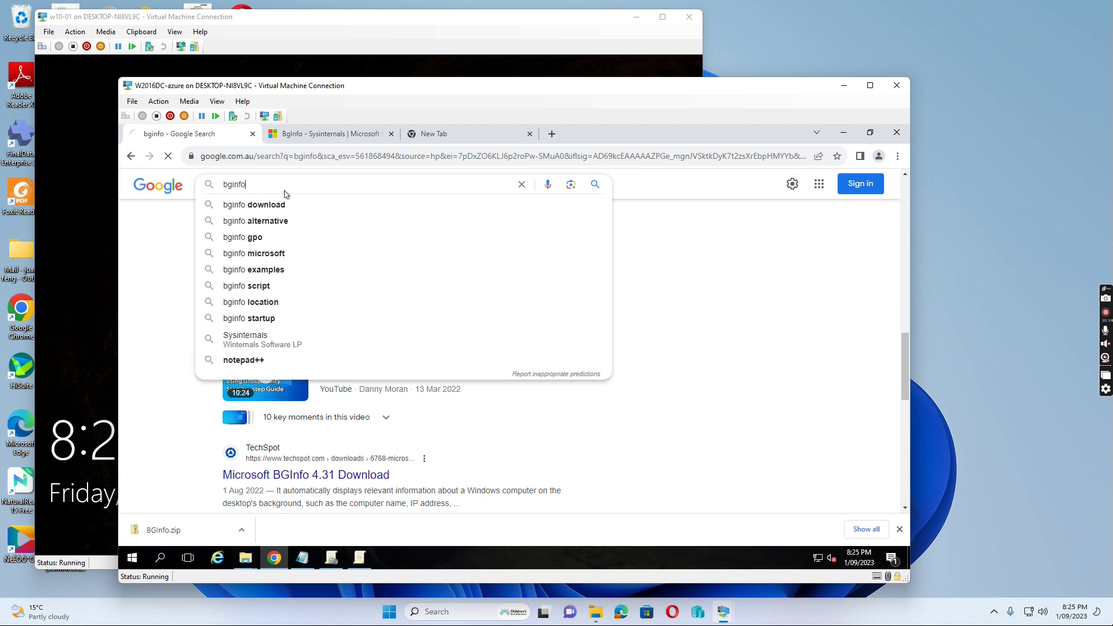
{"action": "key", "text": "Return"}
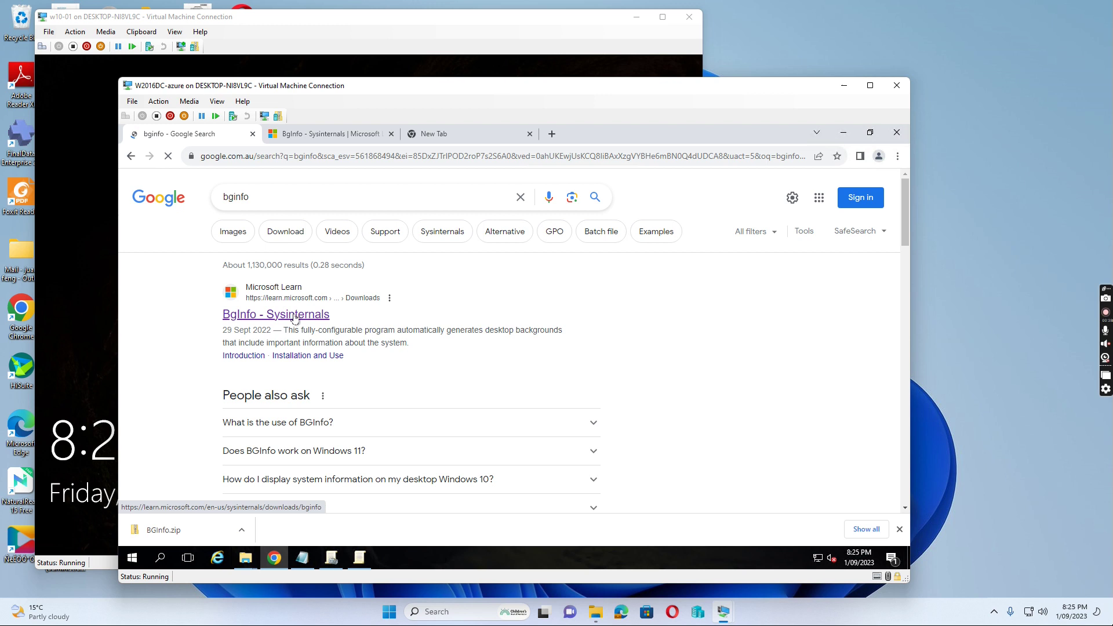
{"action": "left_click", "coordinate": [295, 317]}
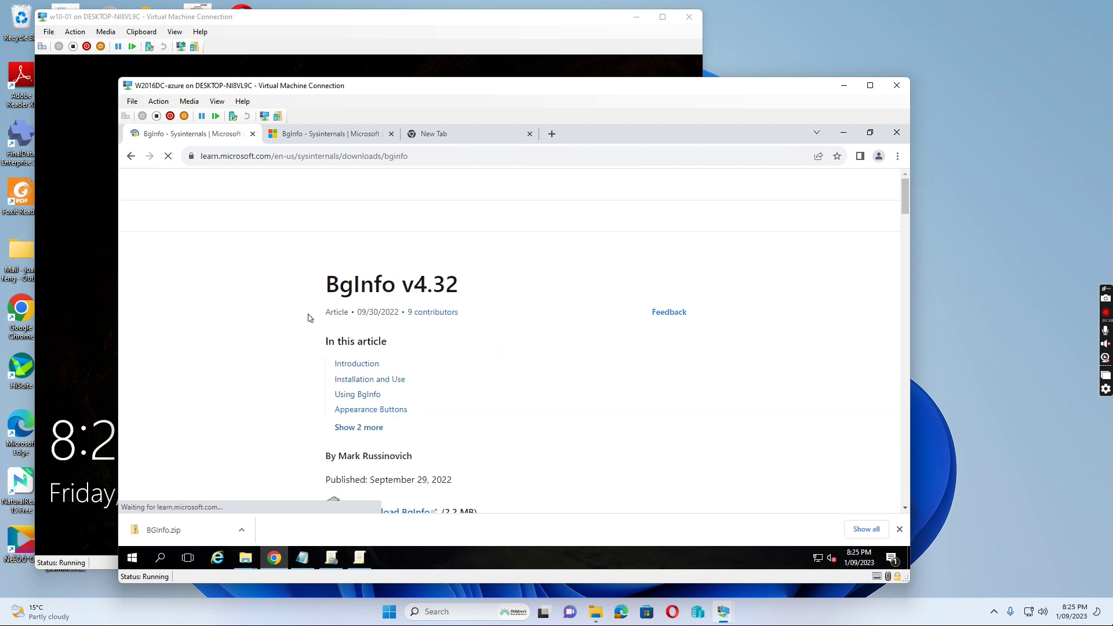
{"action": "scroll", "coordinate": [415, 355], "scroll_direction": "down", "scroll_amount": 3}
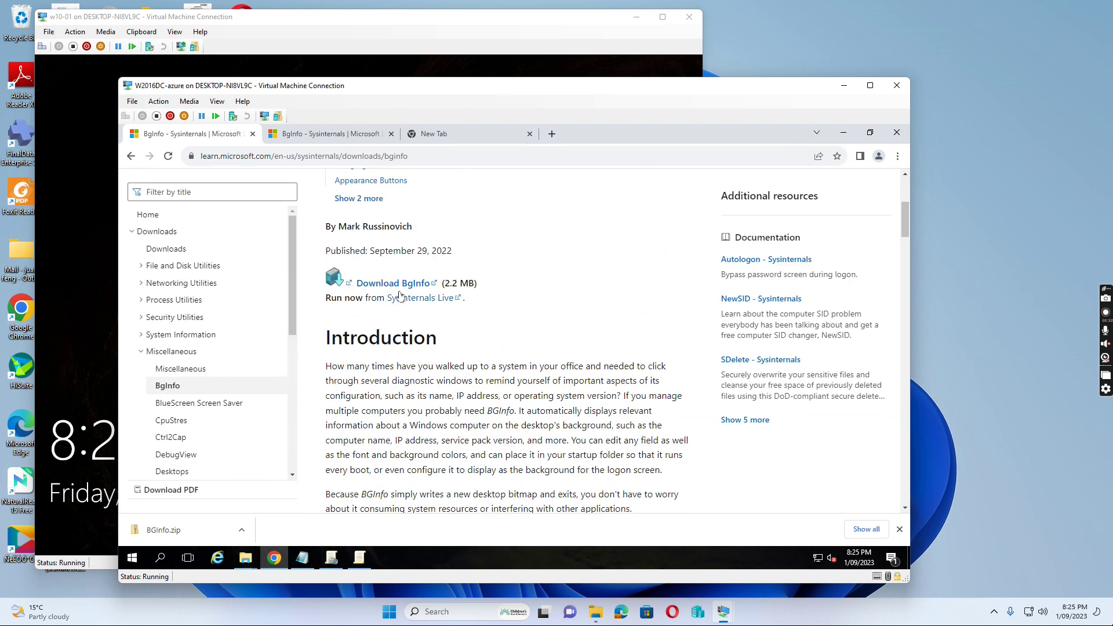
In File Explorer, open the extracted BGInfo folder inside Downloads and select Bginfo.exe.
{"action": "left_click", "coordinate": [243, 558]}
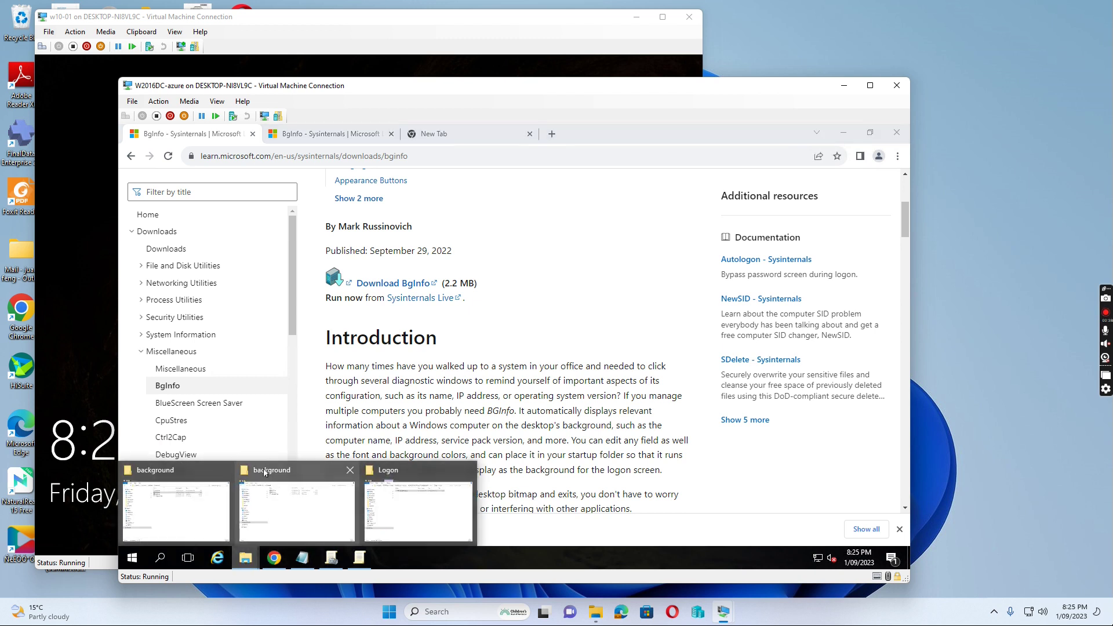
{"action": "left_click", "coordinate": [160, 473]}
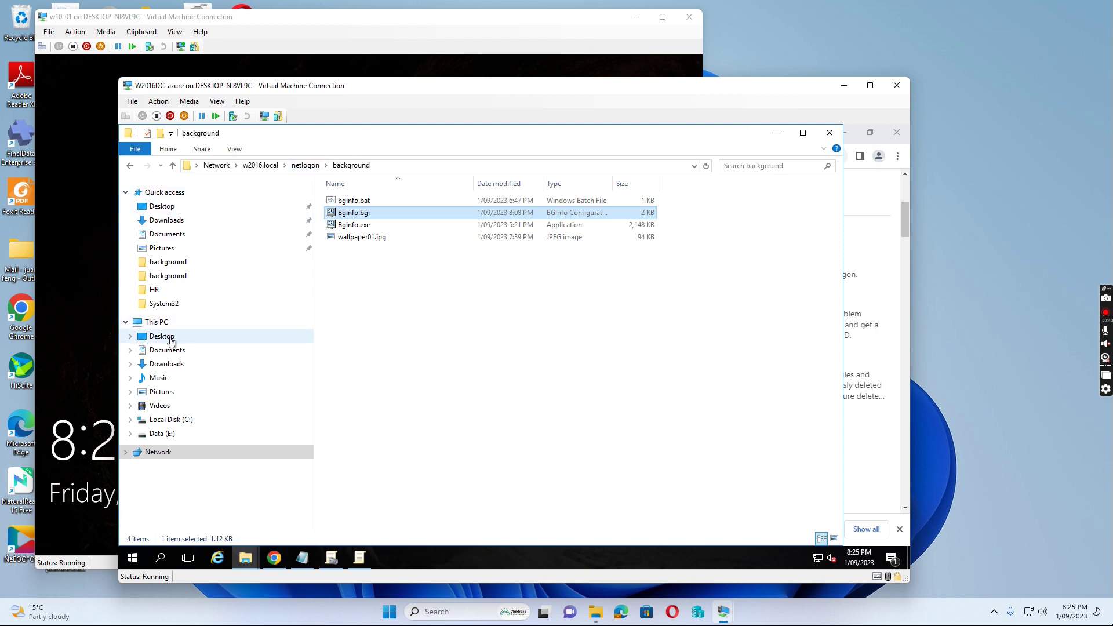
{"action": "left_click", "coordinate": [165, 220]}
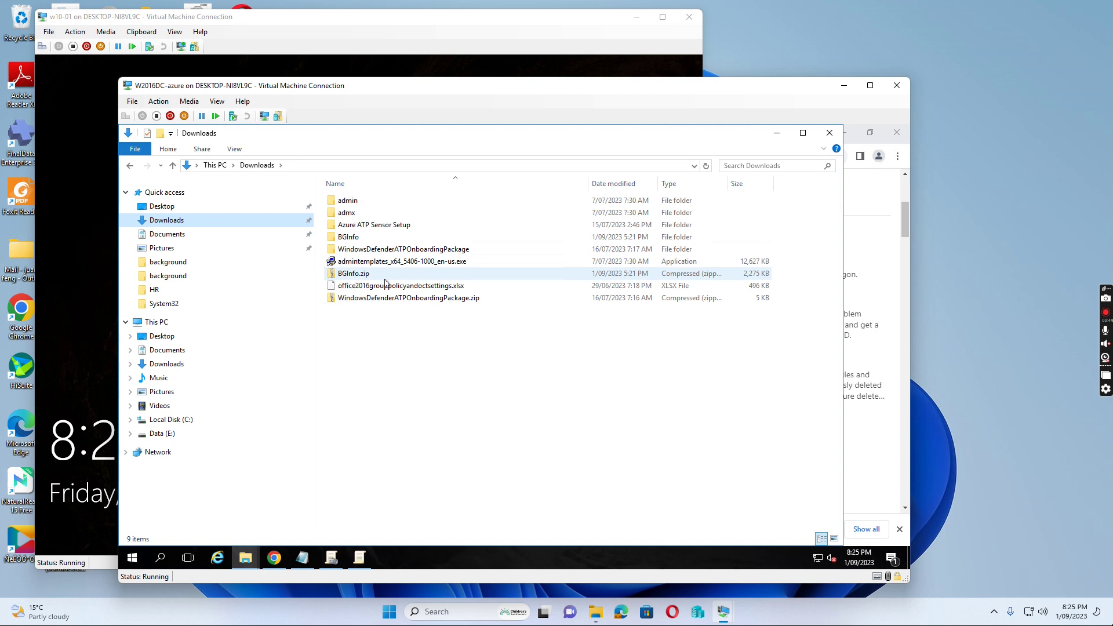
{"action": "left_click", "coordinate": [353, 274]}
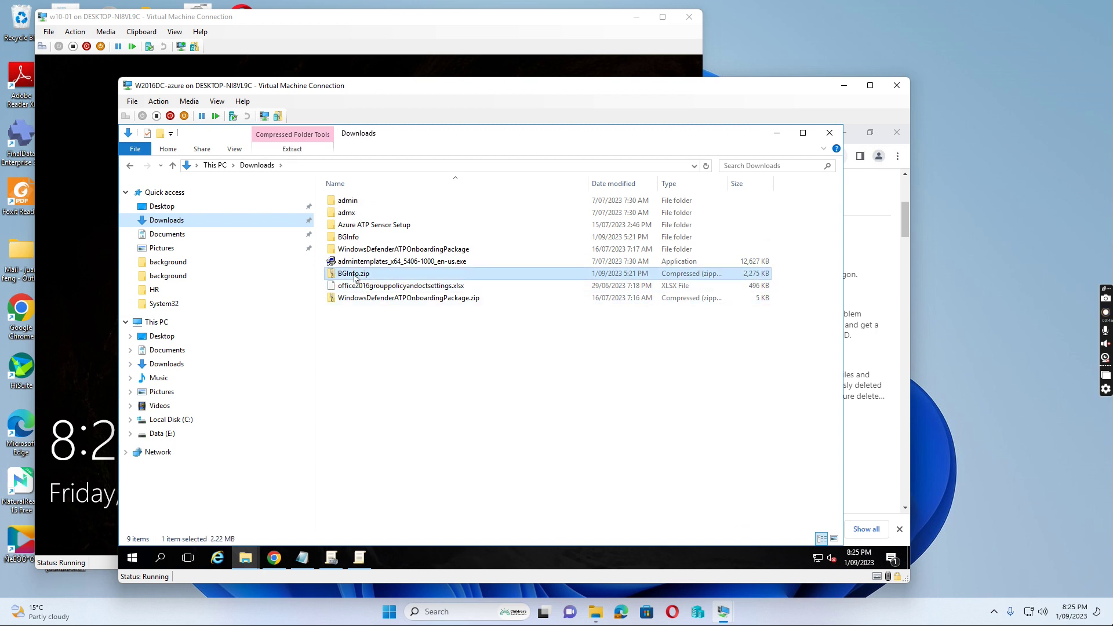
{"action": "left_click", "coordinate": [348, 241]}
{"action": "double_click", "coordinate": [348, 239]}
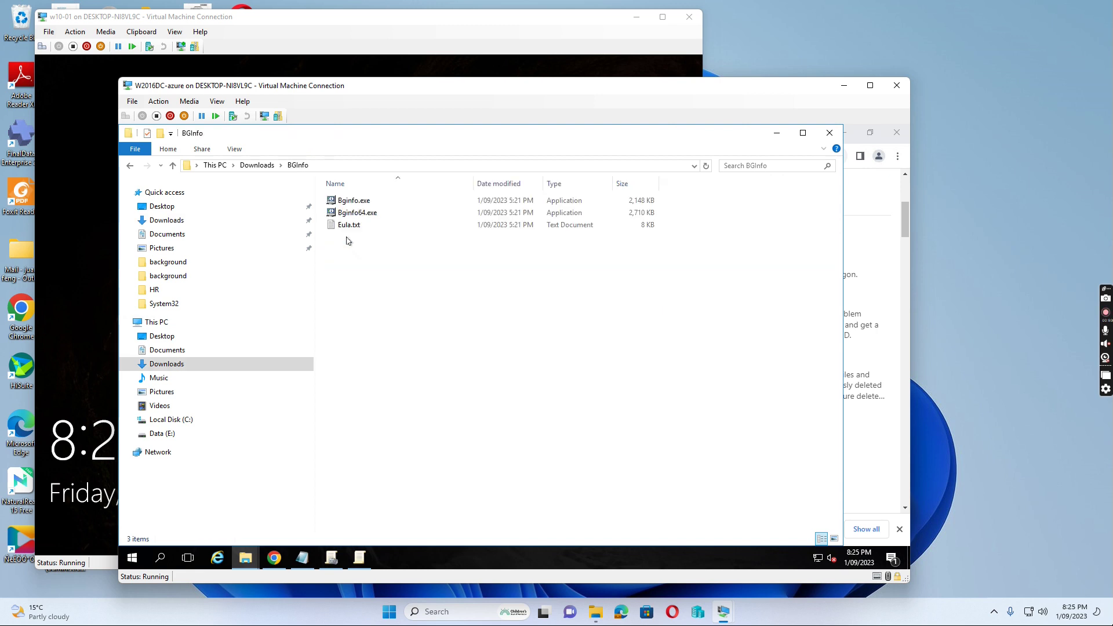
{"action": "left_click", "coordinate": [349, 203]}
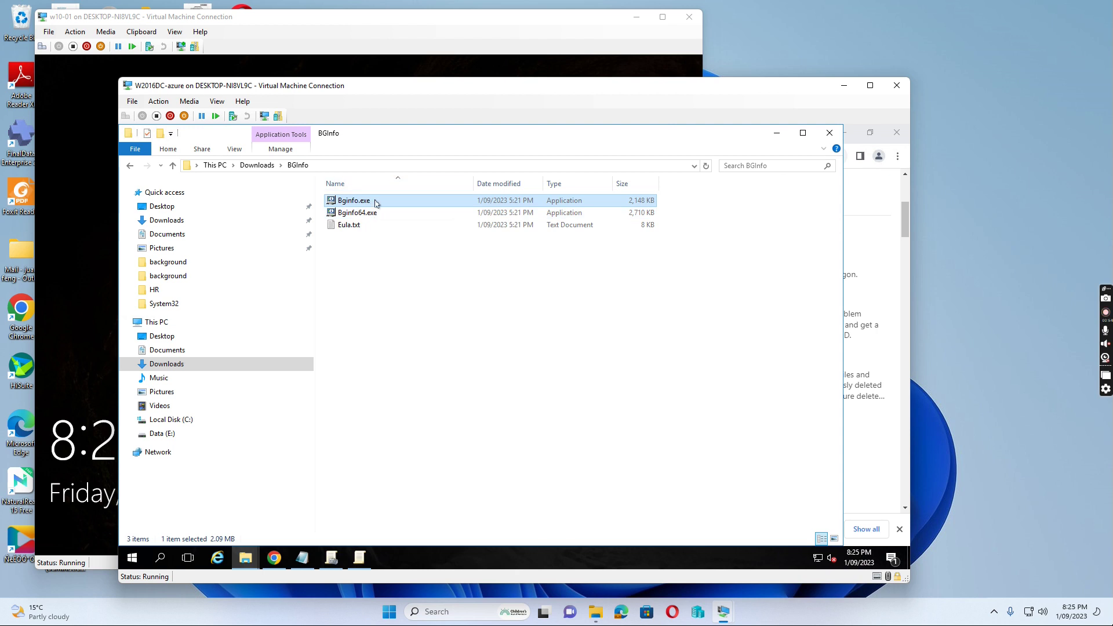
Run Bginfo.exe from the background folder on Local Disk (C:), allowing it past the security warning.
{"action": "left_click", "coordinate": [185, 421]}
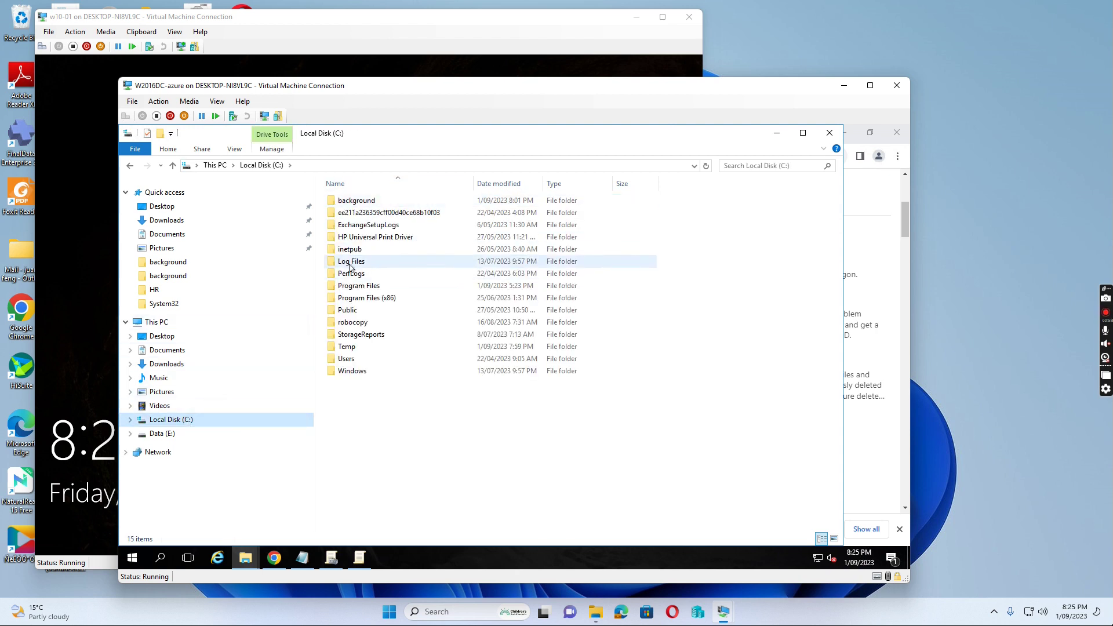
{"action": "double_click", "coordinate": [359, 202]}
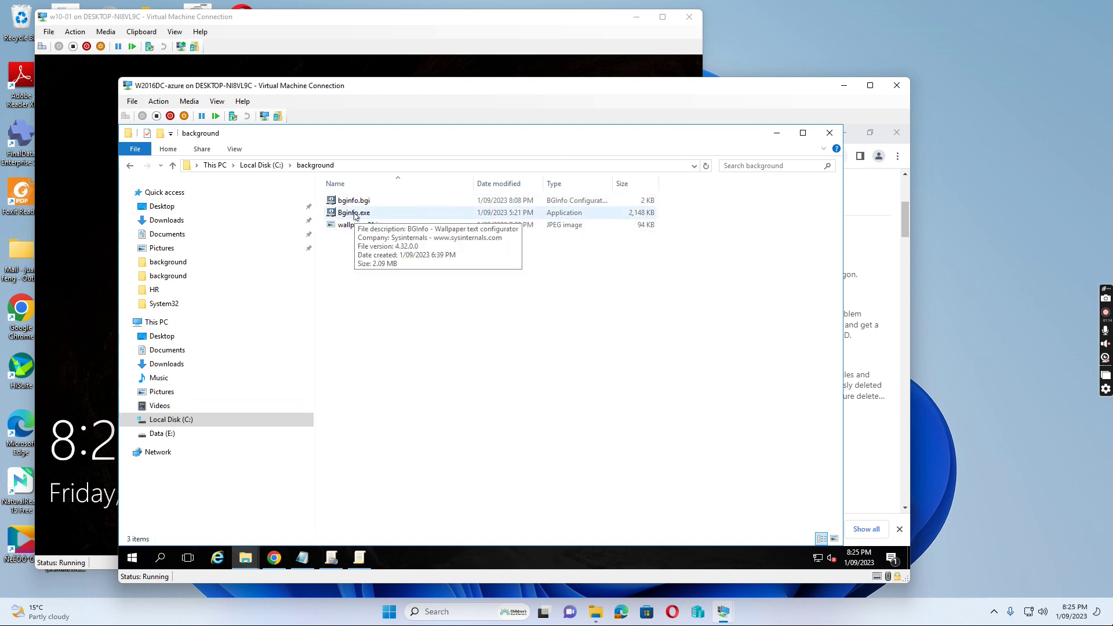
{"action": "double_click", "coordinate": [355, 214]}
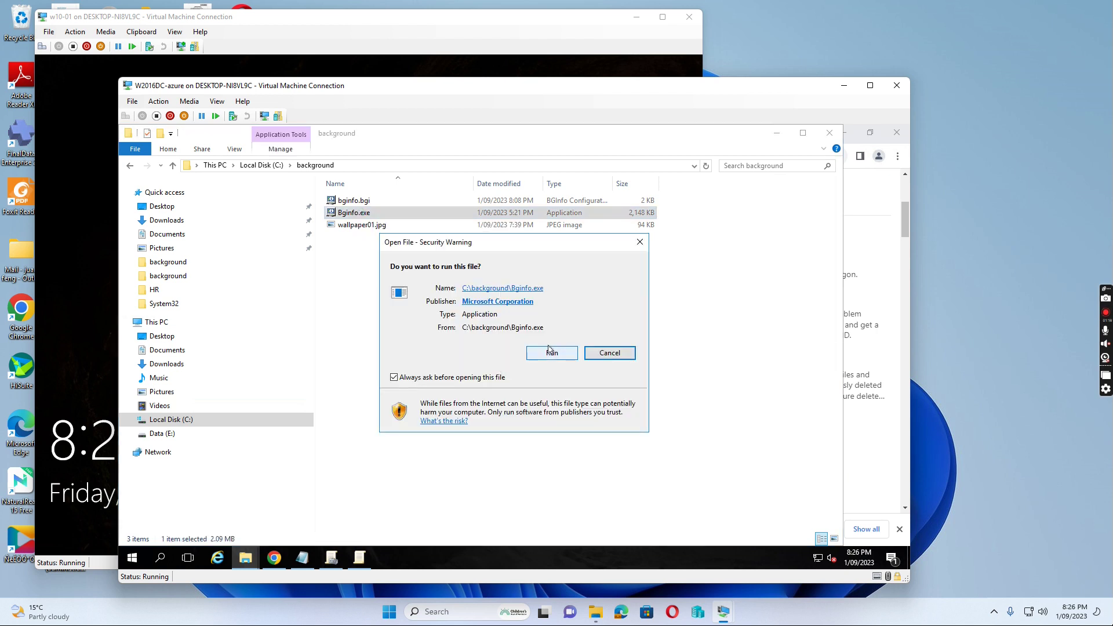
{"action": "left_click", "coordinate": [550, 352]}
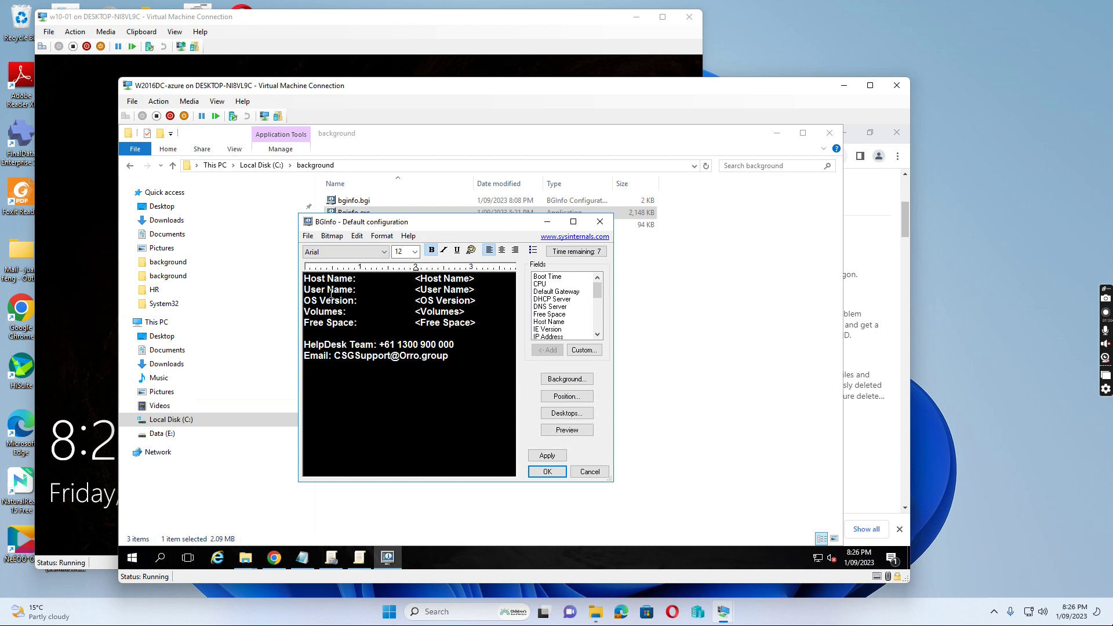
Examine the system information fields and the helpdesk contact lines in the BGInfo configuration text.
{"action": "left_click_drag", "start_coordinate": [480, 382], "coordinate": [292, 255]}
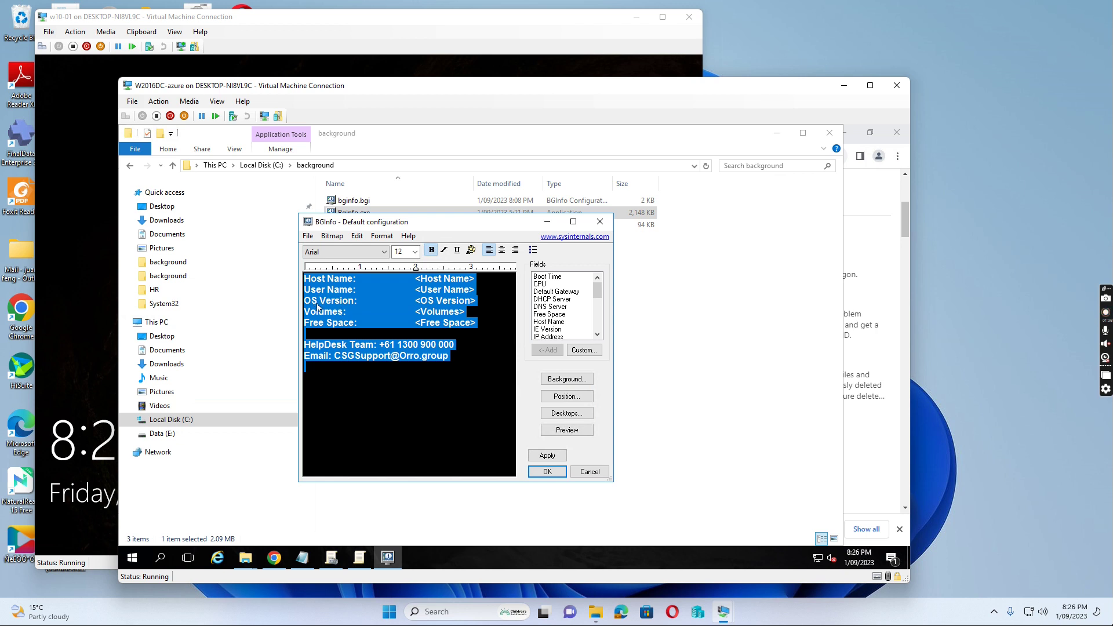
{"action": "left_click", "coordinate": [339, 336]}
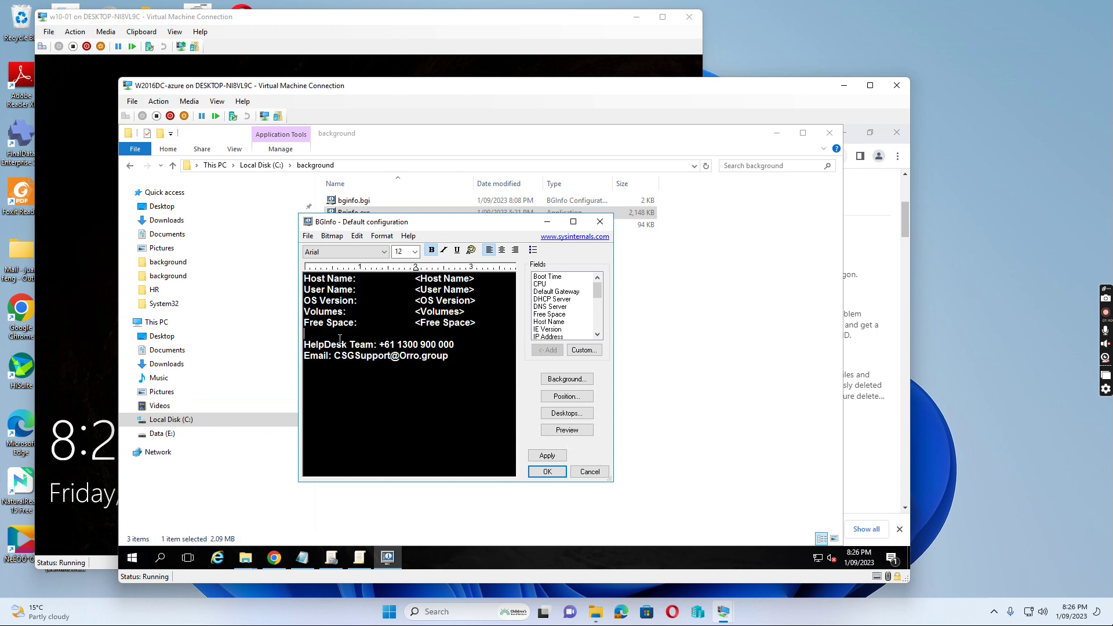
{"action": "left_click_drag", "start_coordinate": [305, 346], "coordinate": [447, 362]}
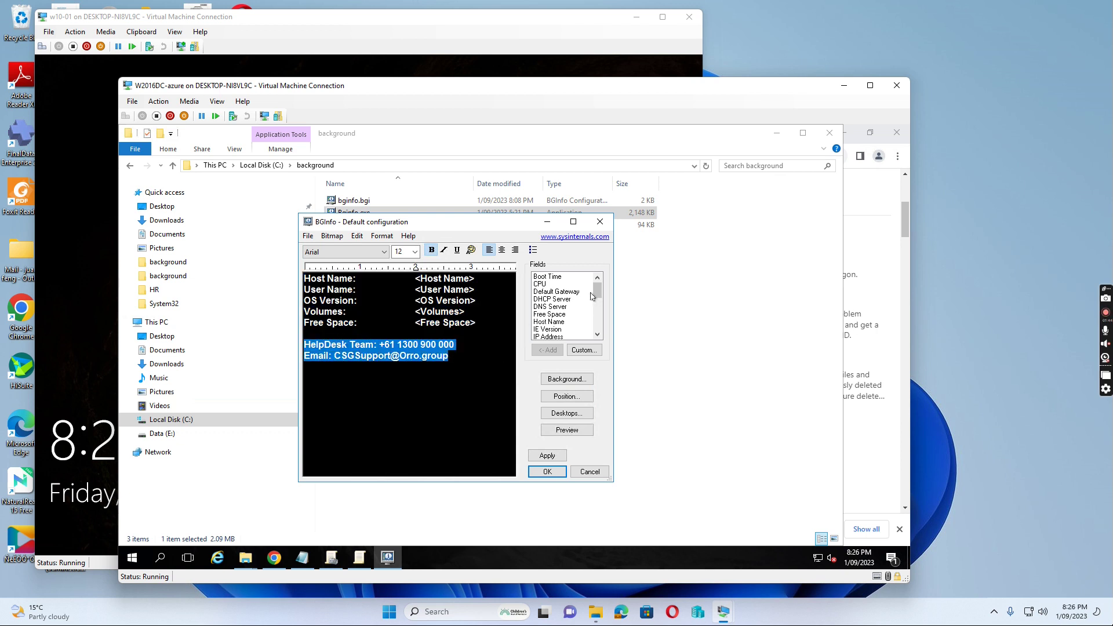
{"action": "left_click", "coordinate": [340, 336]}
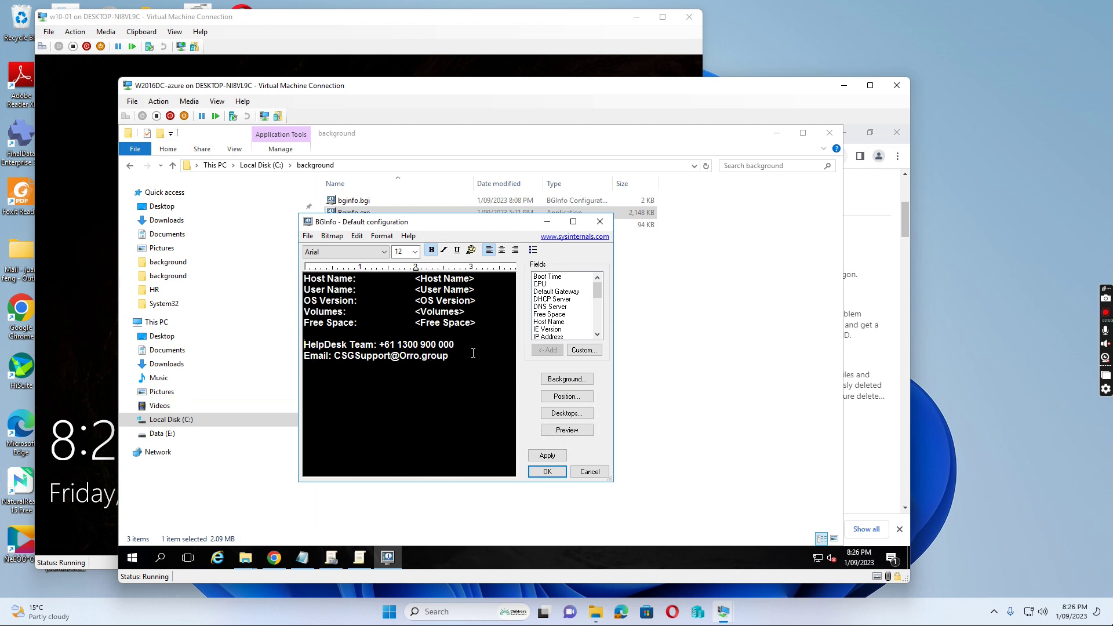
Set the BGInfo background to use its own settings with C:\background\wallpaper01.jpg as the wallpaper bitmap.
{"action": "left_click", "coordinate": [571, 380]}
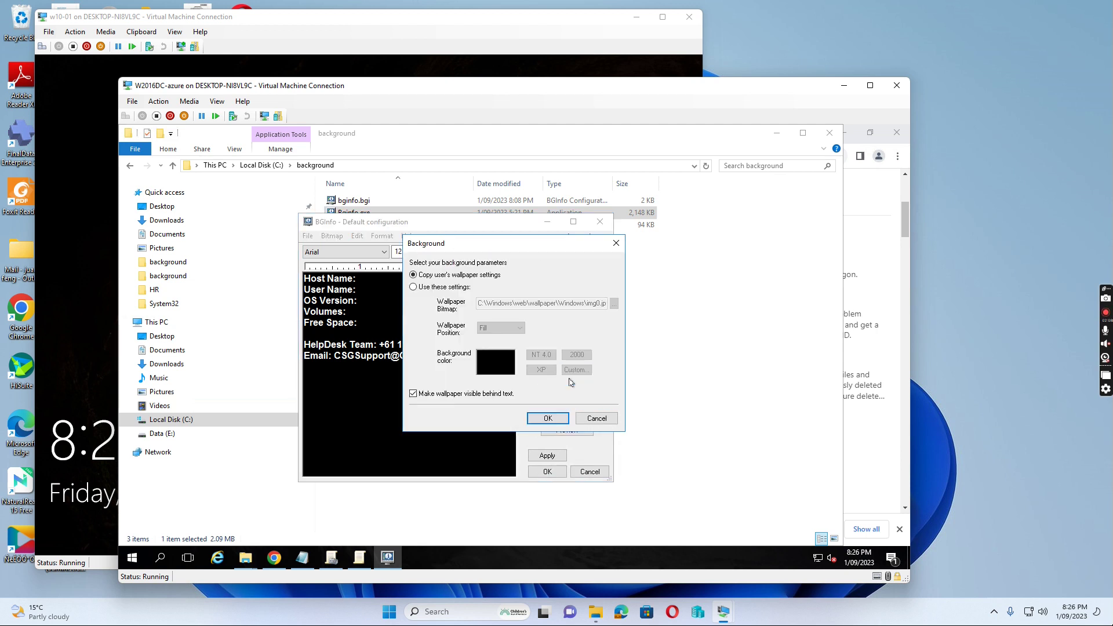
{"action": "left_click", "coordinate": [413, 288]}
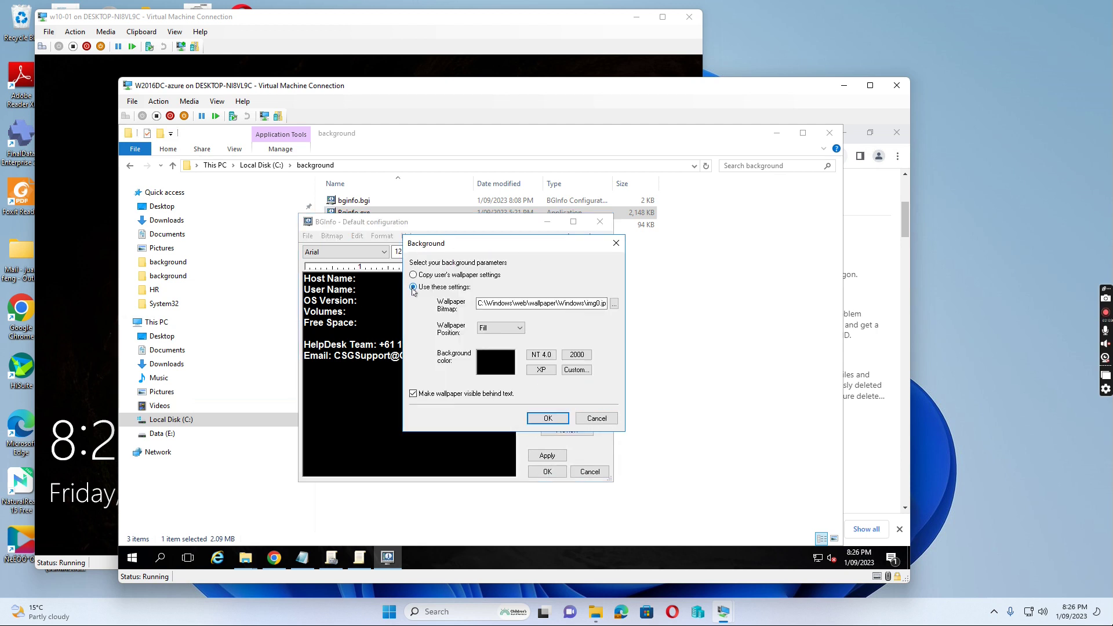
{"action": "left_click", "coordinate": [613, 304]}
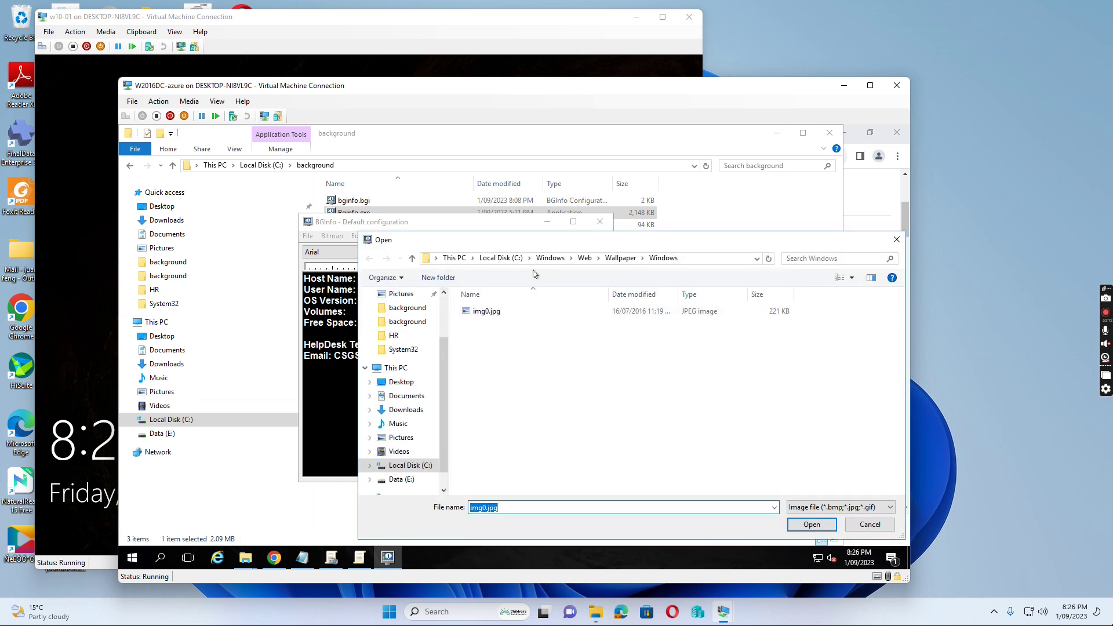
{"action": "left_click", "coordinate": [499, 258]}
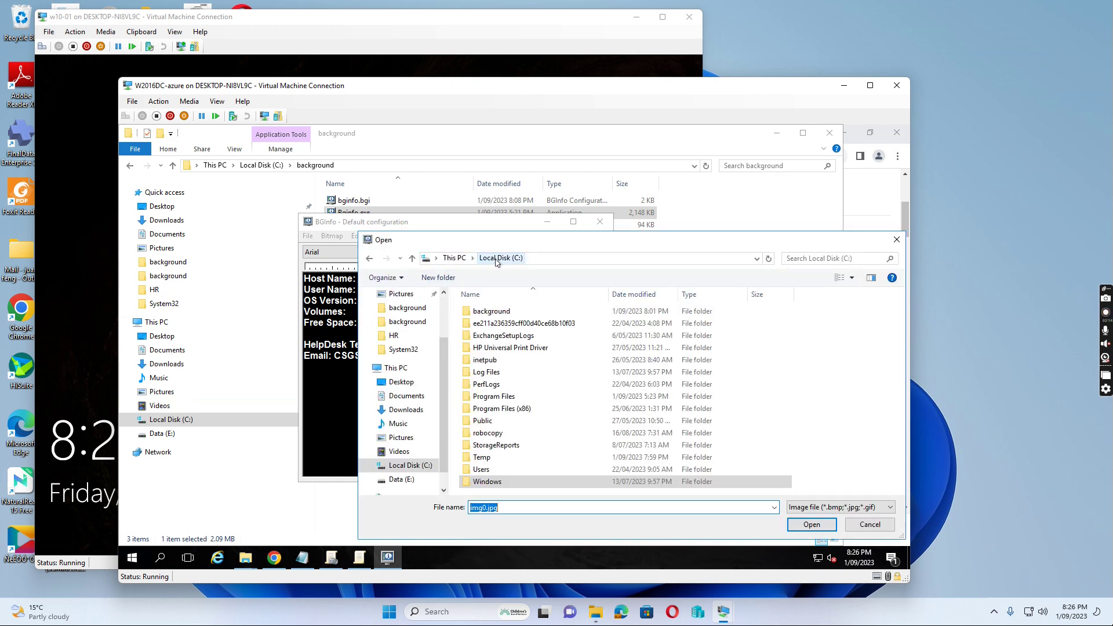
{"action": "double_click", "coordinate": [491, 311]}
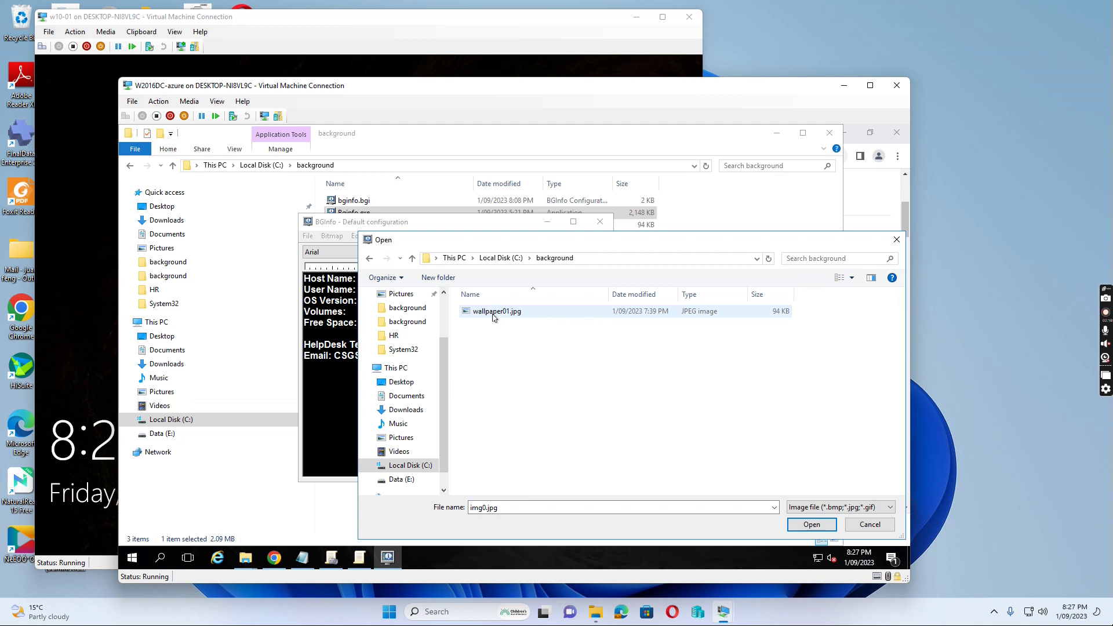
{"action": "left_click", "coordinate": [494, 313]}
{"action": "left_click", "coordinate": [811, 525]}
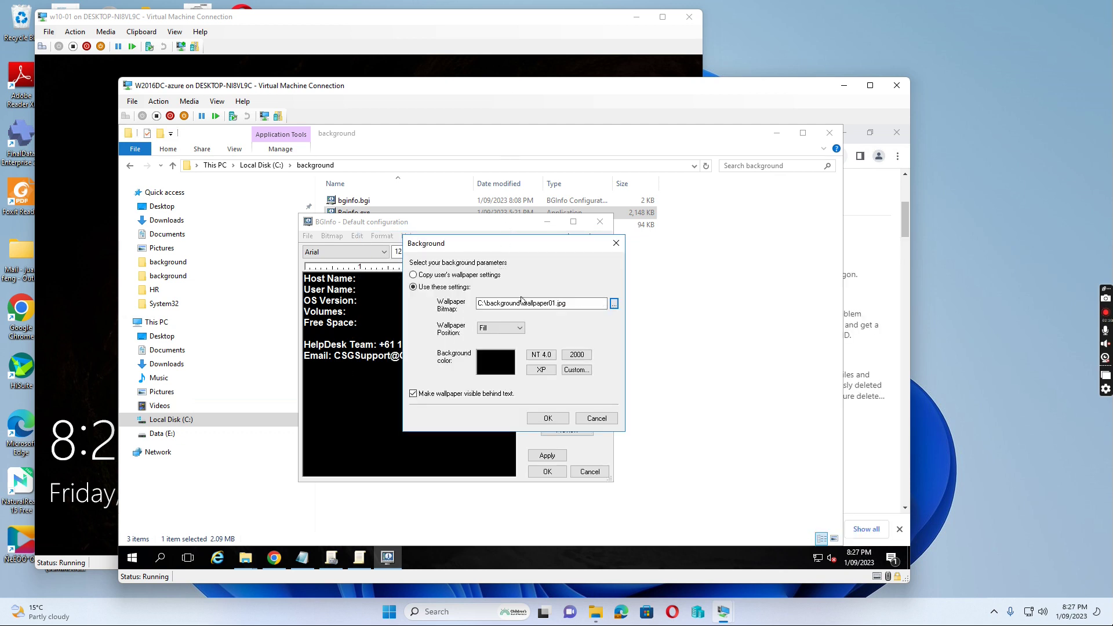
{"action": "left_click", "coordinate": [548, 419]}
{"action": "left_click", "coordinate": [547, 419]}
Change the font color of all the BGInfo configuration text to blue and apply the configuration.
{"action": "left_click_drag", "start_coordinate": [458, 361], "coordinate": [299, 280]}
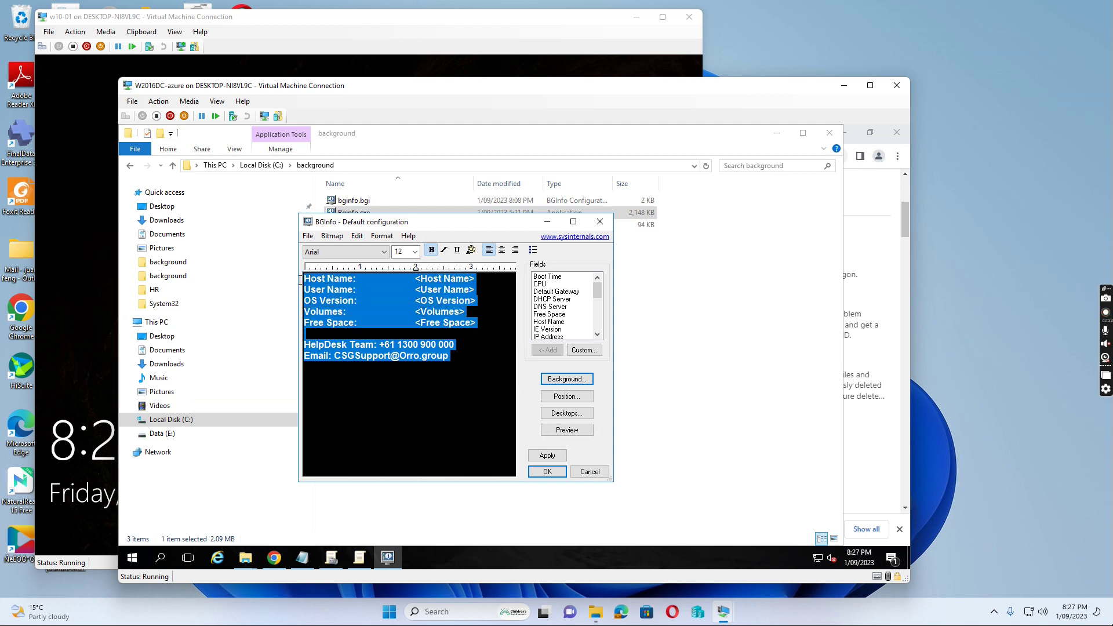
{"action": "left_click", "coordinate": [390, 237]}
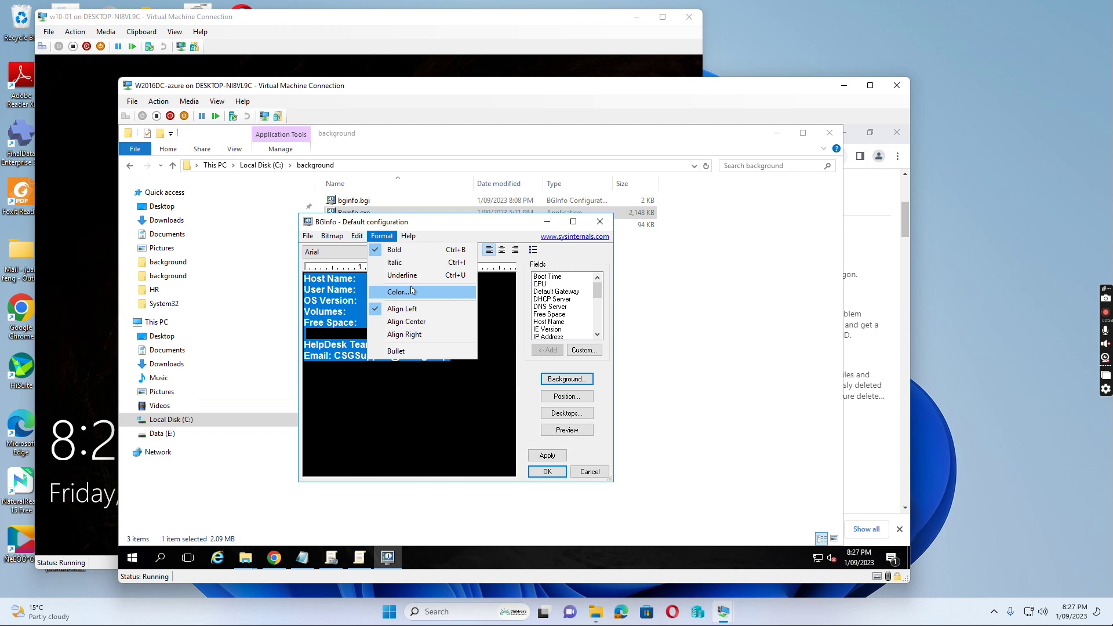
{"action": "left_click", "coordinate": [404, 292]}
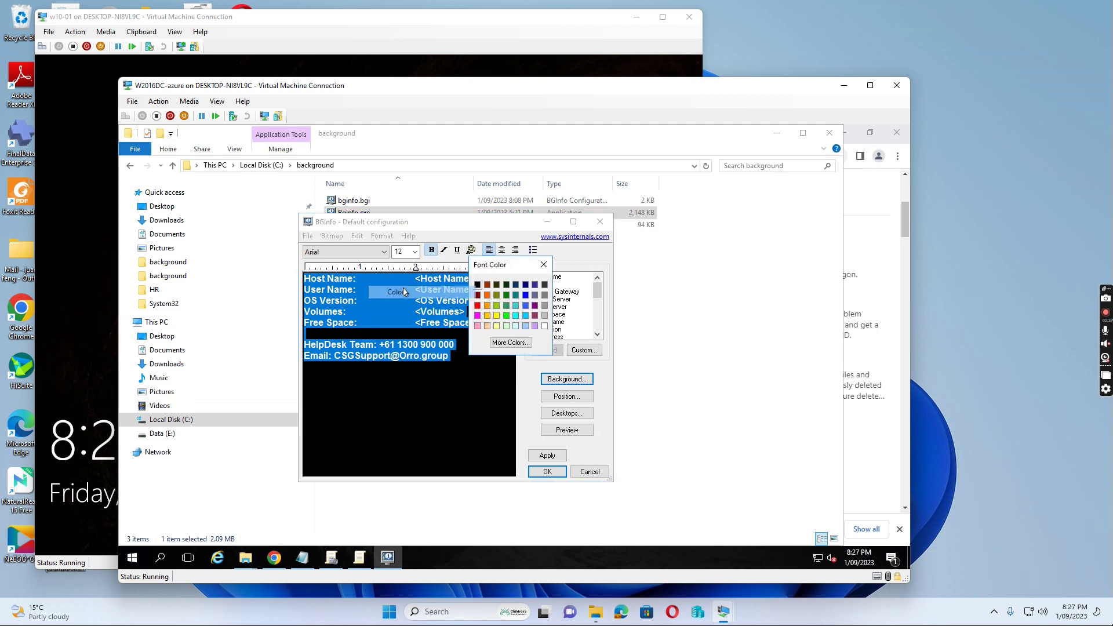
{"action": "left_click", "coordinate": [525, 310]}
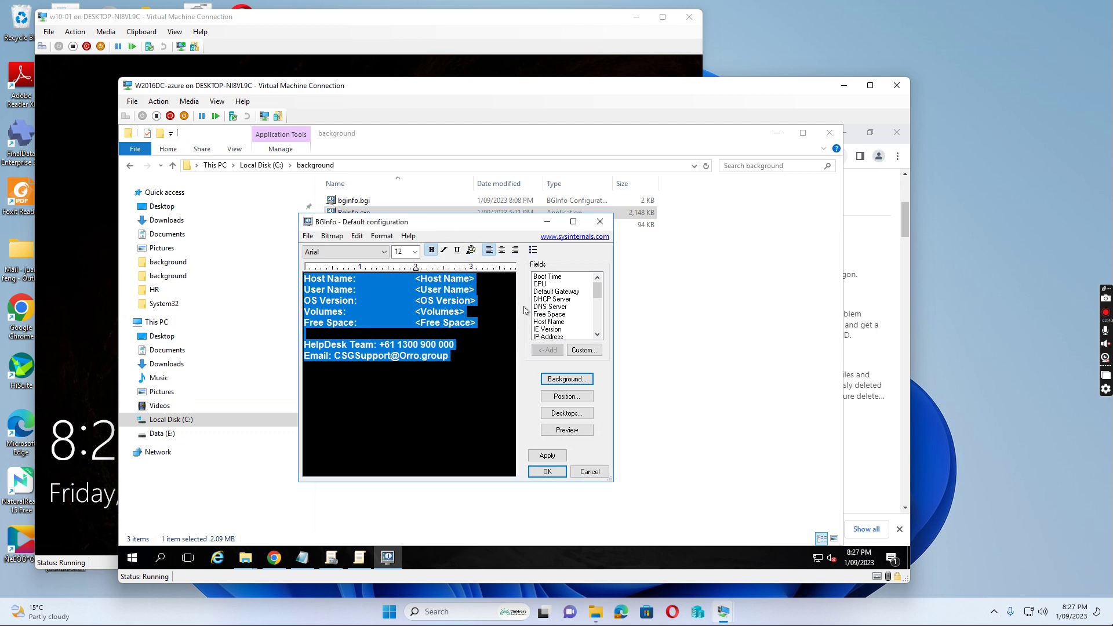
{"action": "left_click", "coordinate": [555, 456]}
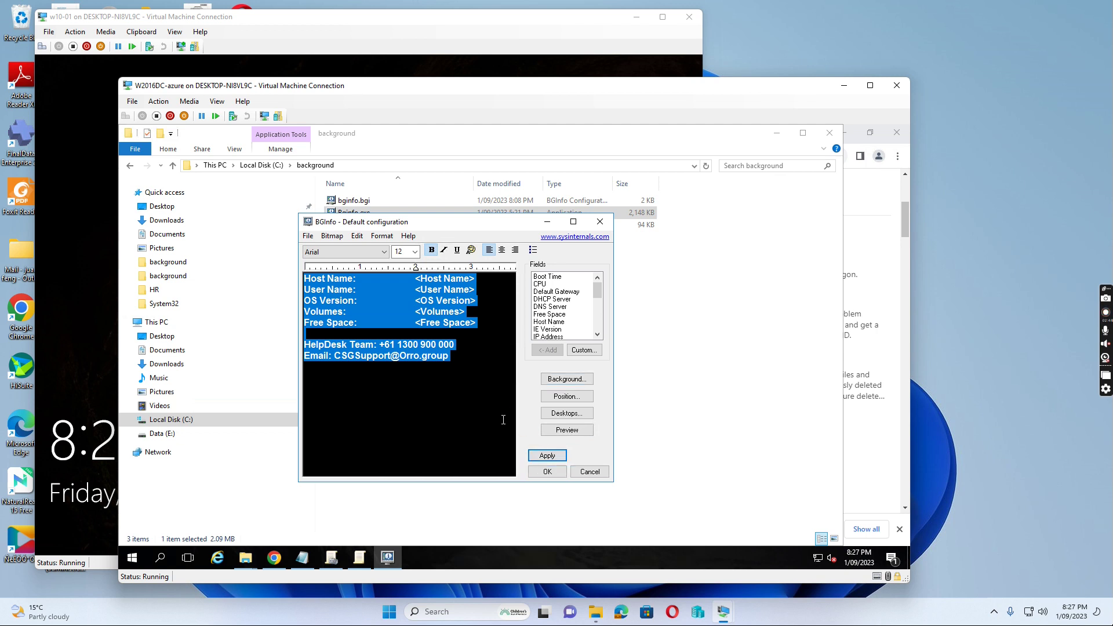
Preview the BGInfo desktop background and locate the information text in the desktop's lower-right corner.
{"action": "left_click", "coordinate": [566, 434]}
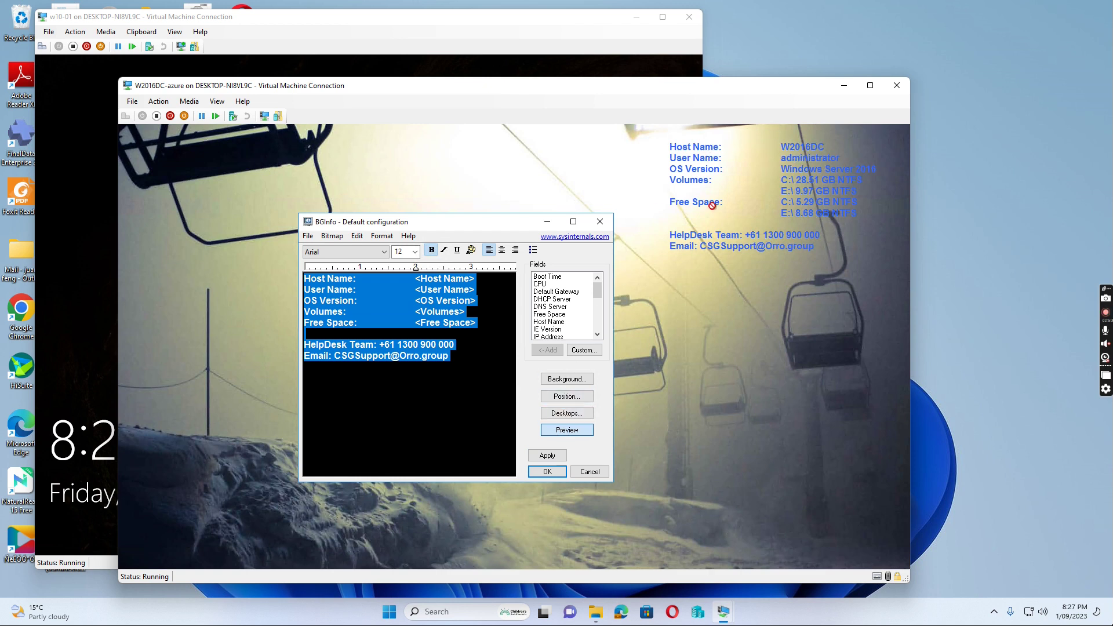
{"action": "left_click", "coordinate": [567, 397]}
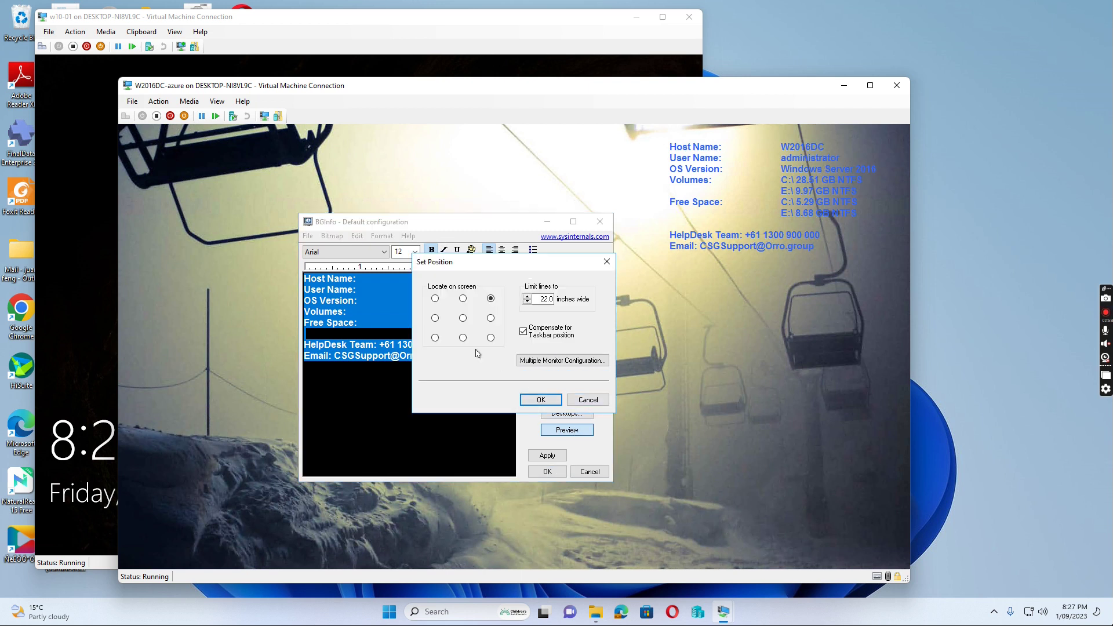
{"action": "left_click", "coordinate": [490, 338]}
{"action": "left_click", "coordinate": [541, 400]}
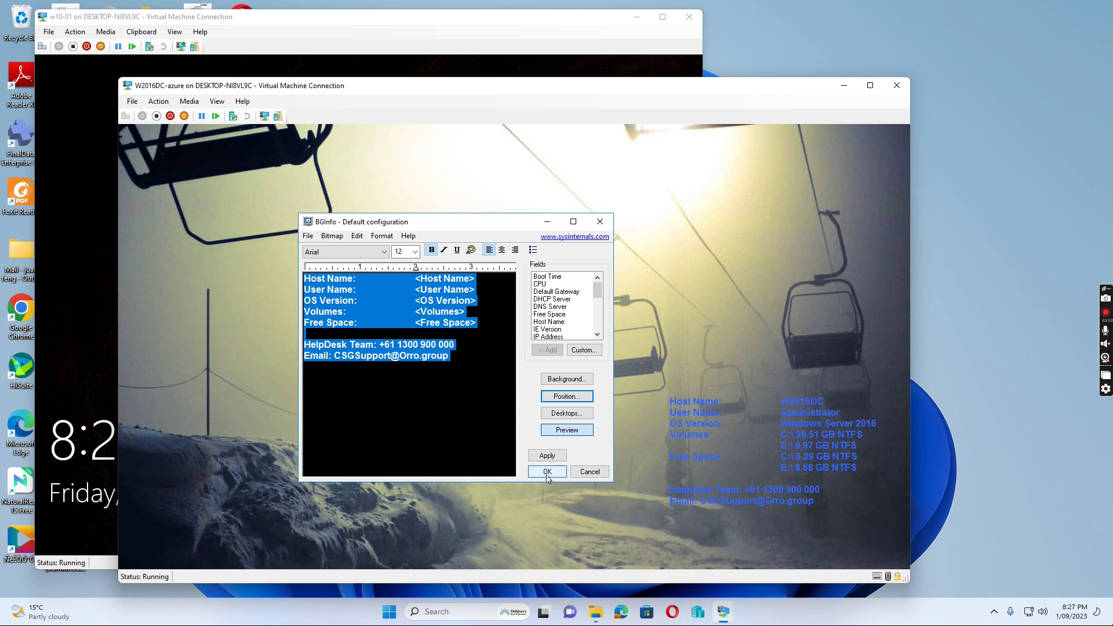
Apply the BGInfo configuration to the server's desktop and close the configuration window.
{"action": "left_click", "coordinate": [547, 456]}
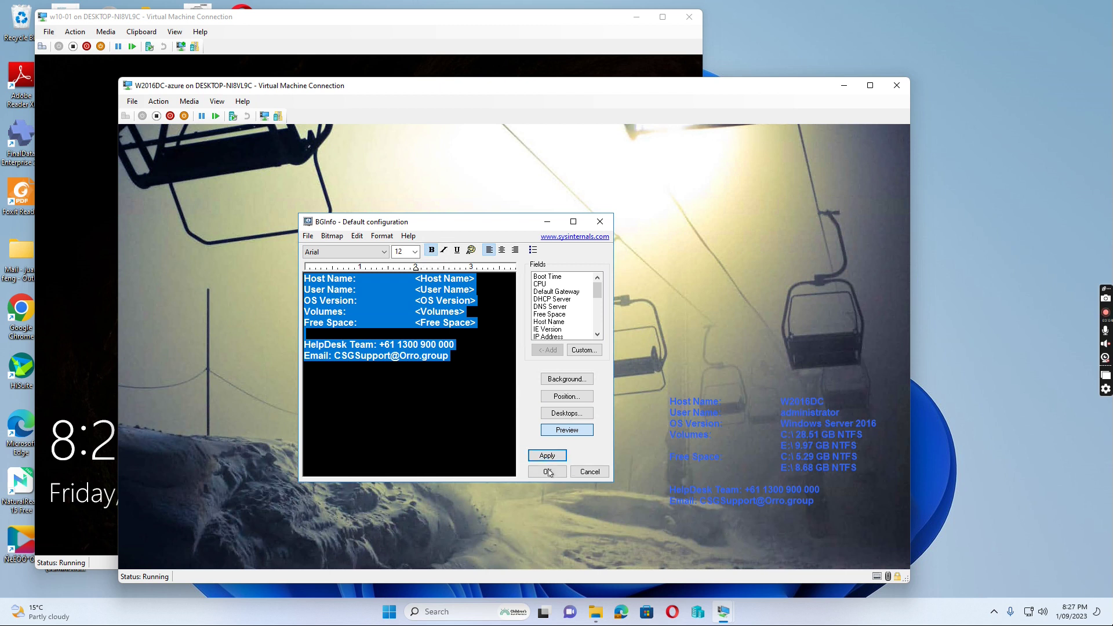
{"action": "left_click", "coordinate": [549, 470]}
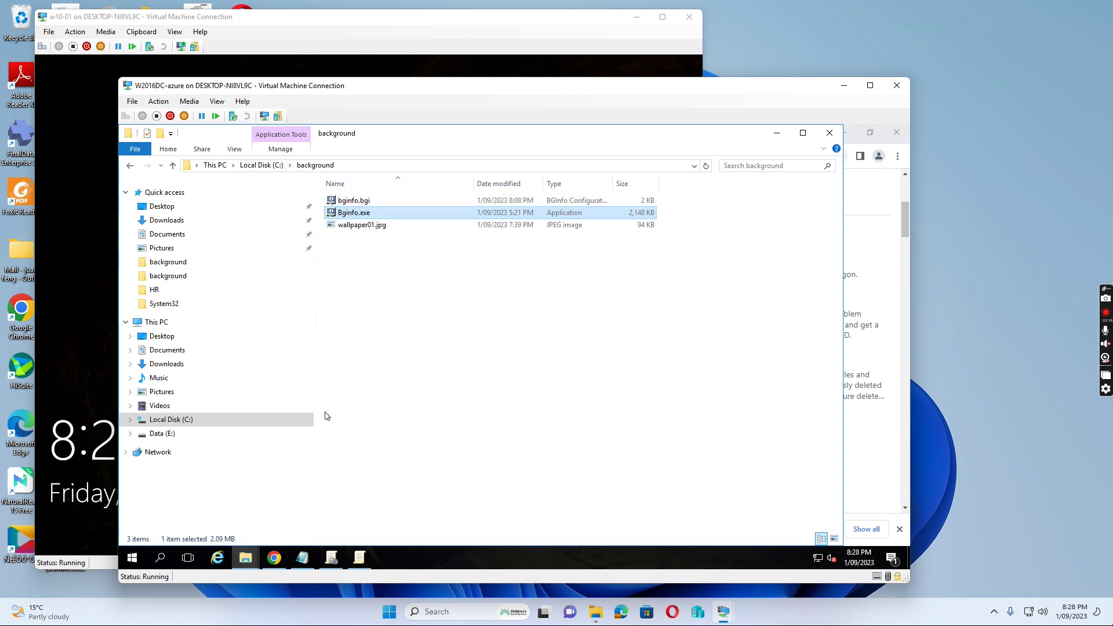
Open the domain share \\w2016.local\netlogon in the file browser.
{"action": "left_click", "coordinate": [348, 164]}
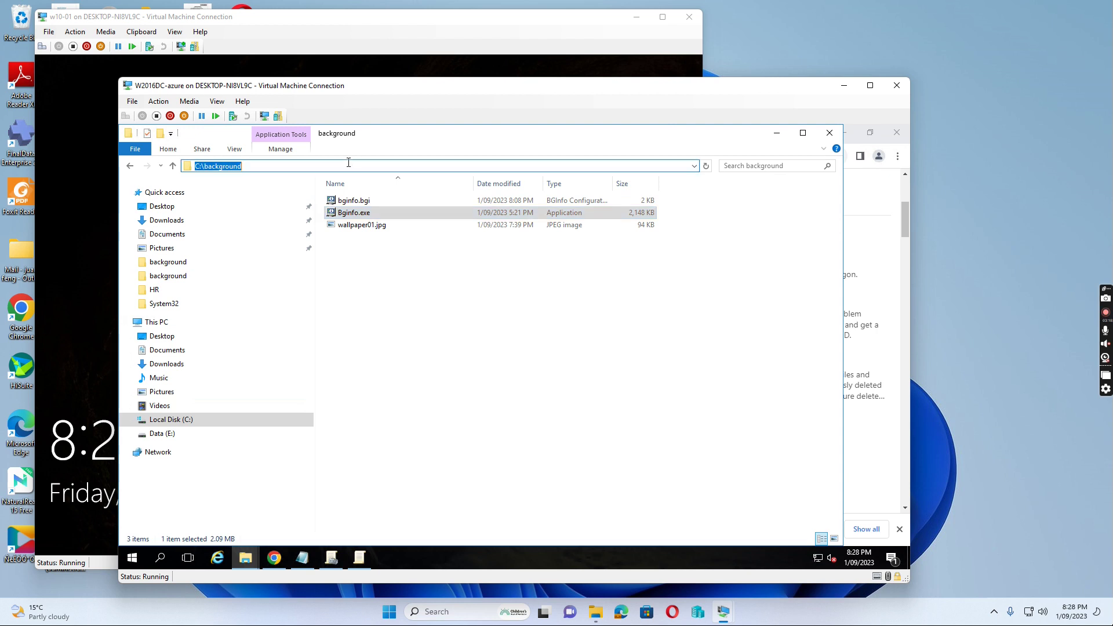
{"action": "type", "text": "\\\\"}
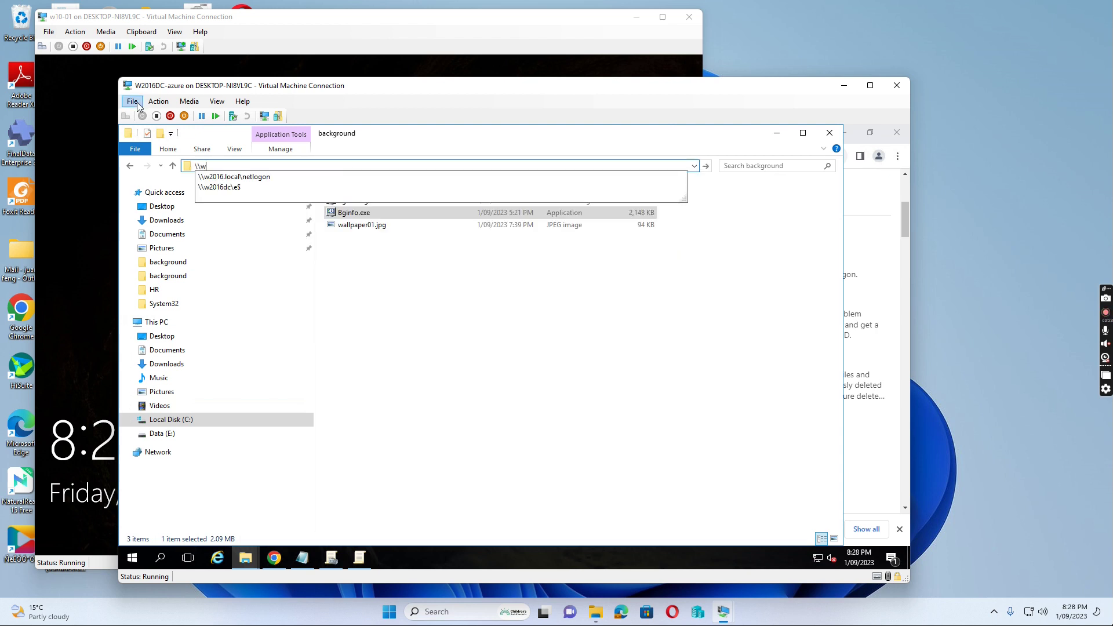
{"action": "type", "text": "w"}
{"action": "left_click", "coordinate": [260, 177]}
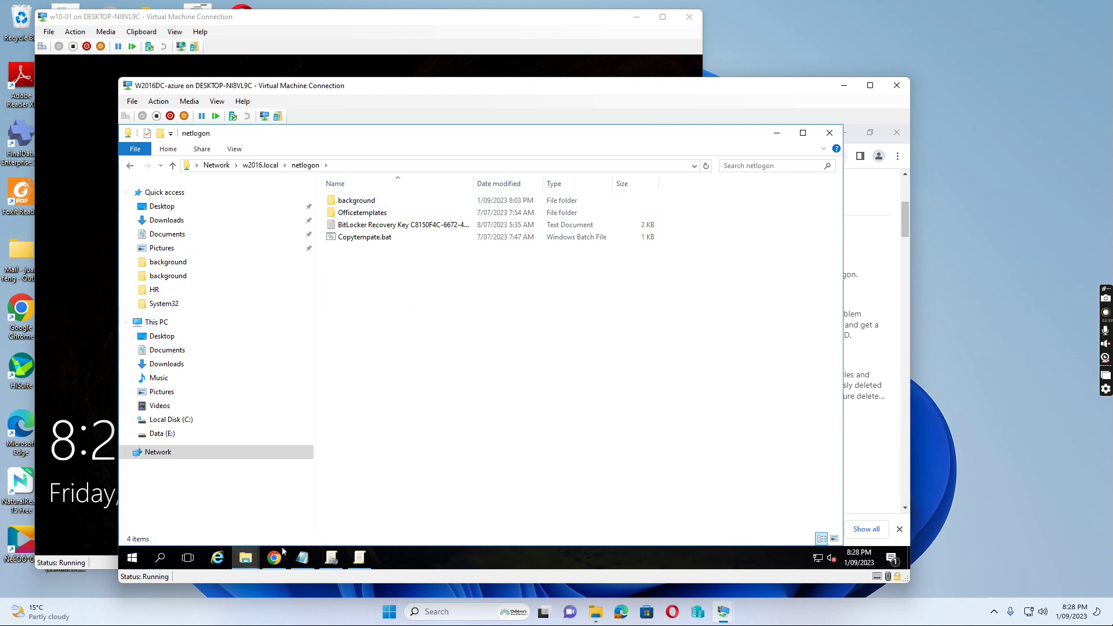
In the Group Policy Management Editor, show the stored user logon script files of the GPO-Setup Background policy.
{"action": "mouse_move", "coordinate": [359, 561]}
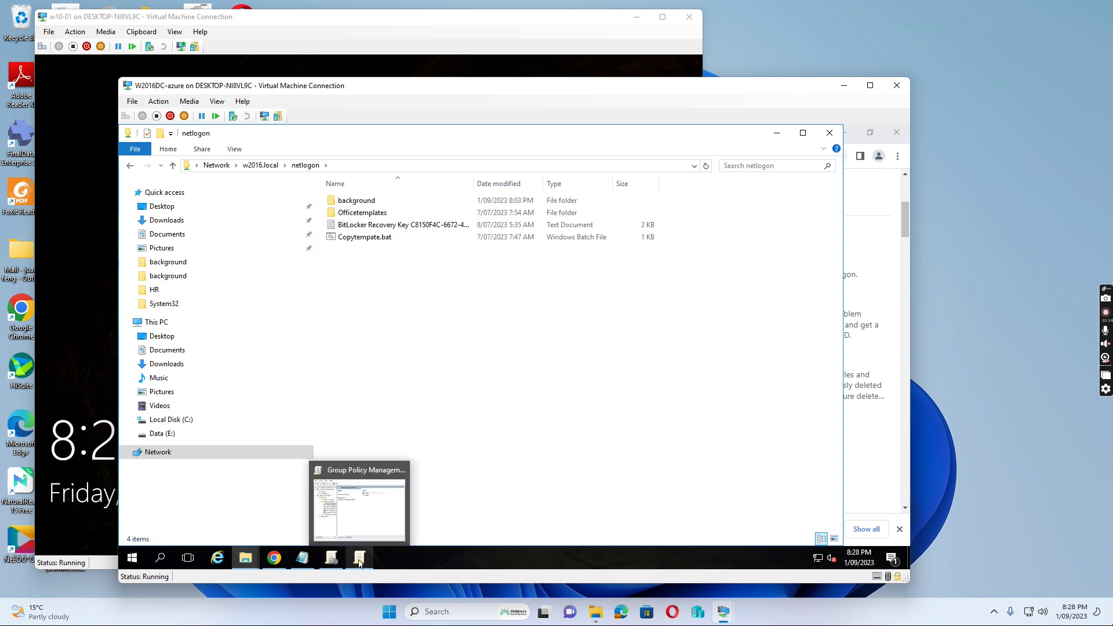
{"action": "left_click", "coordinate": [358, 475]}
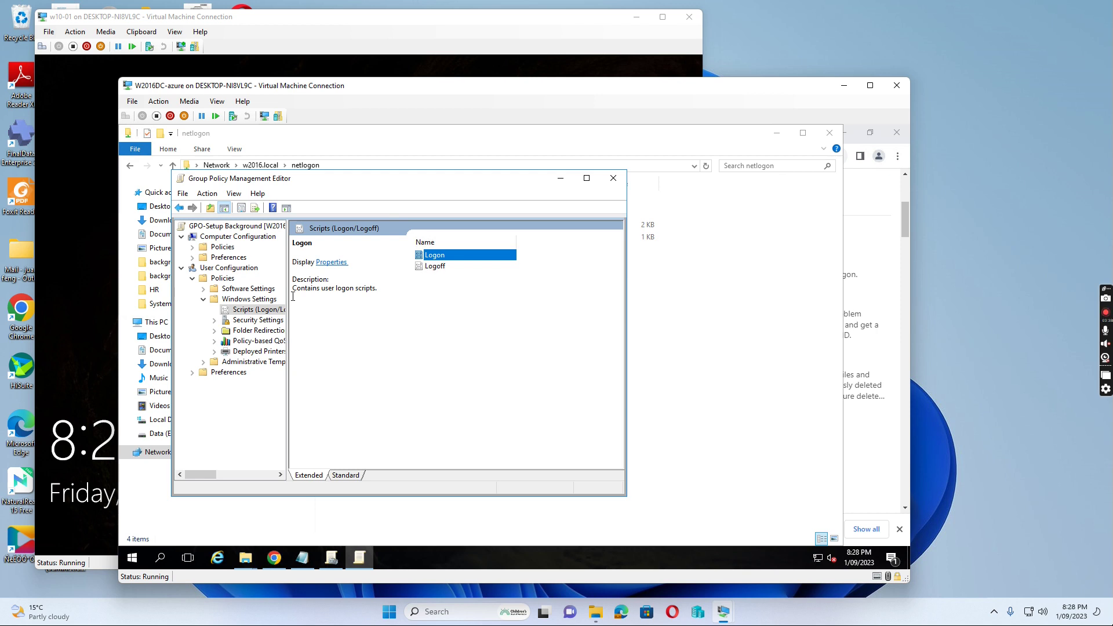
{"action": "left_click_drag", "start_coordinate": [287, 308], "coordinate": [331, 309]}
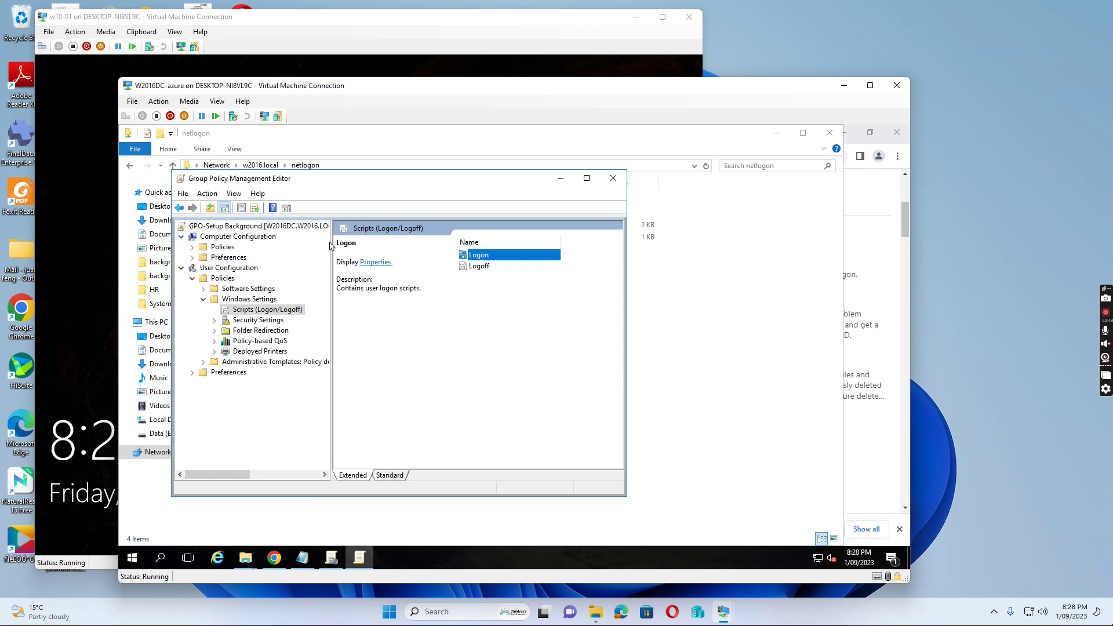
{"action": "left_click", "coordinate": [245, 312]}
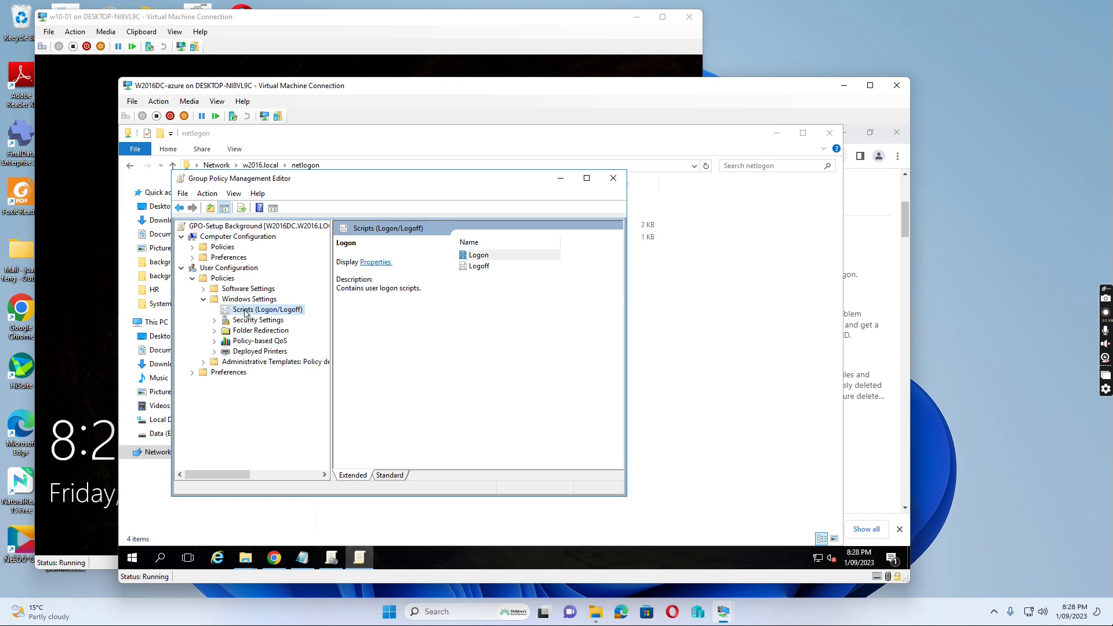
{"action": "double_click", "coordinate": [477, 256]}
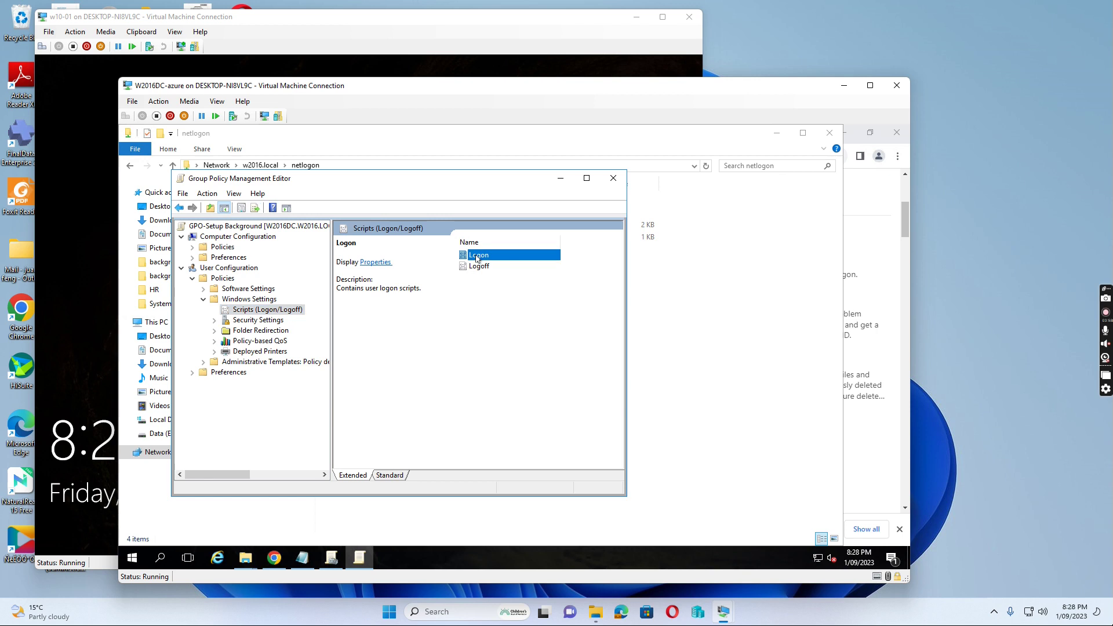
{"action": "left_click", "coordinate": [324, 426]}
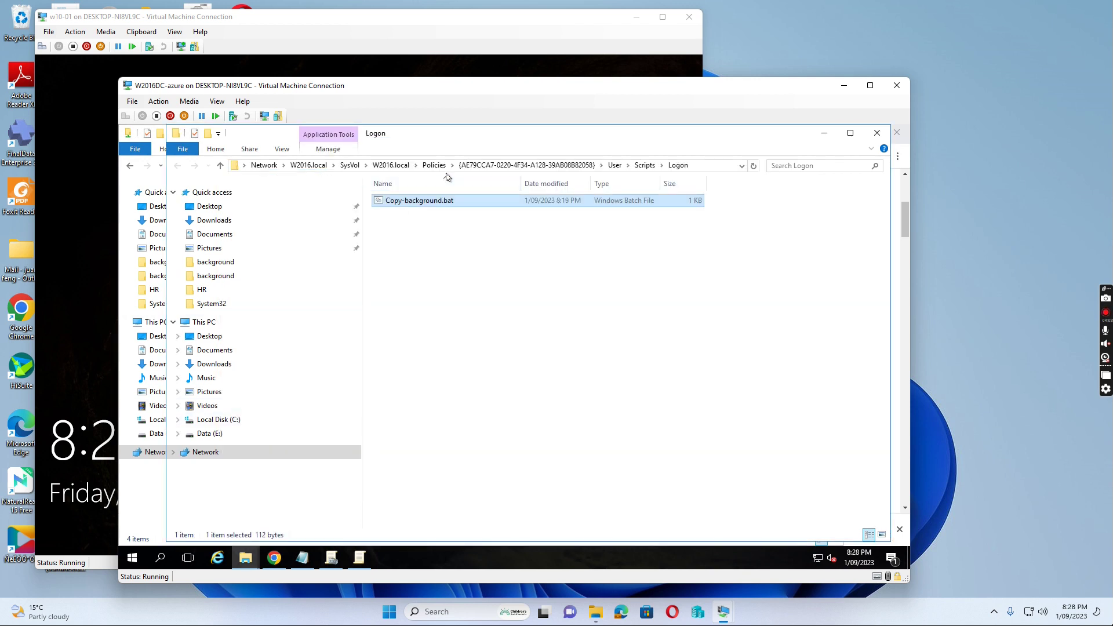
Examine the wallpaper01.jpg condition and robocopy command in Copy-background.bat, then close the script, its folder and the logon properties.
{"action": "right_click", "coordinate": [430, 201]}
{"action": "left_click", "coordinate": [456, 223]}
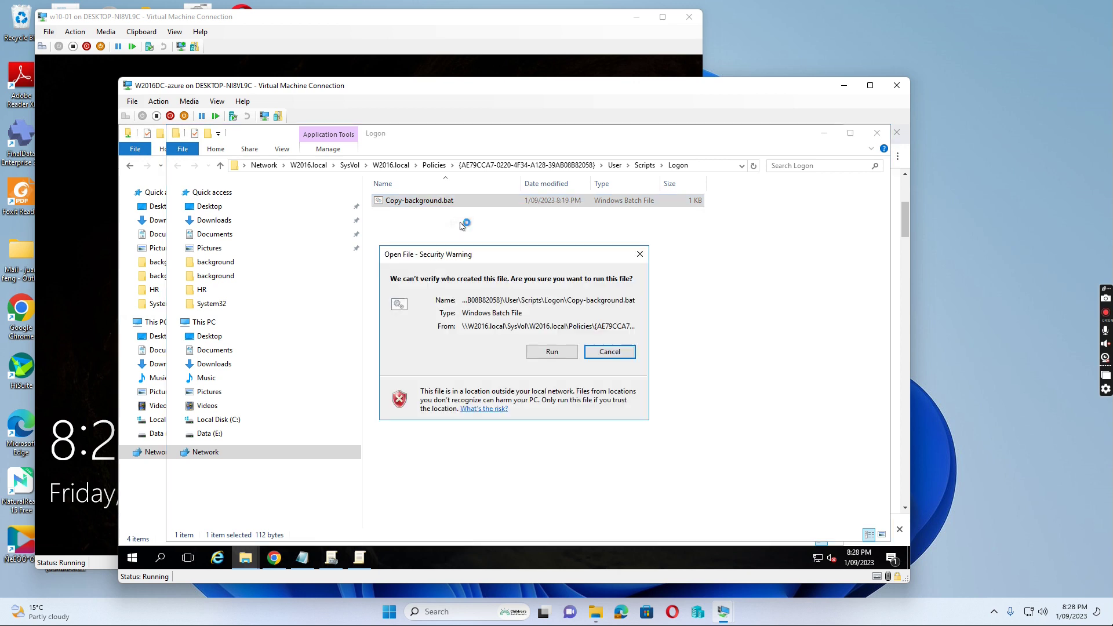
{"action": "left_click", "coordinate": [554, 353]}
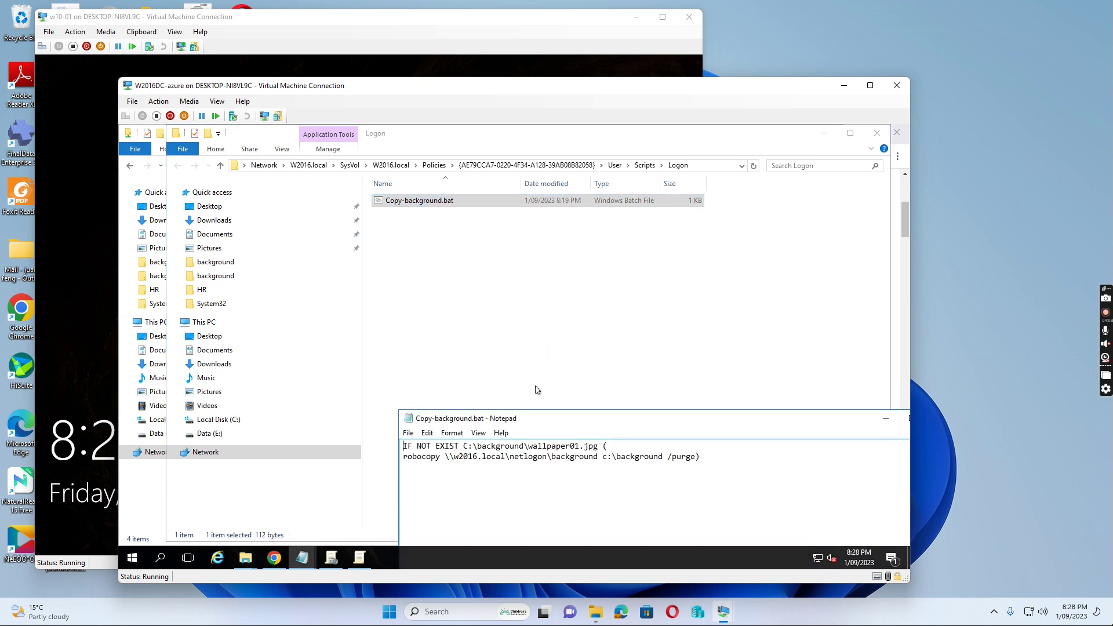
{"action": "left_click_drag", "start_coordinate": [617, 417], "coordinate": [482, 197]}
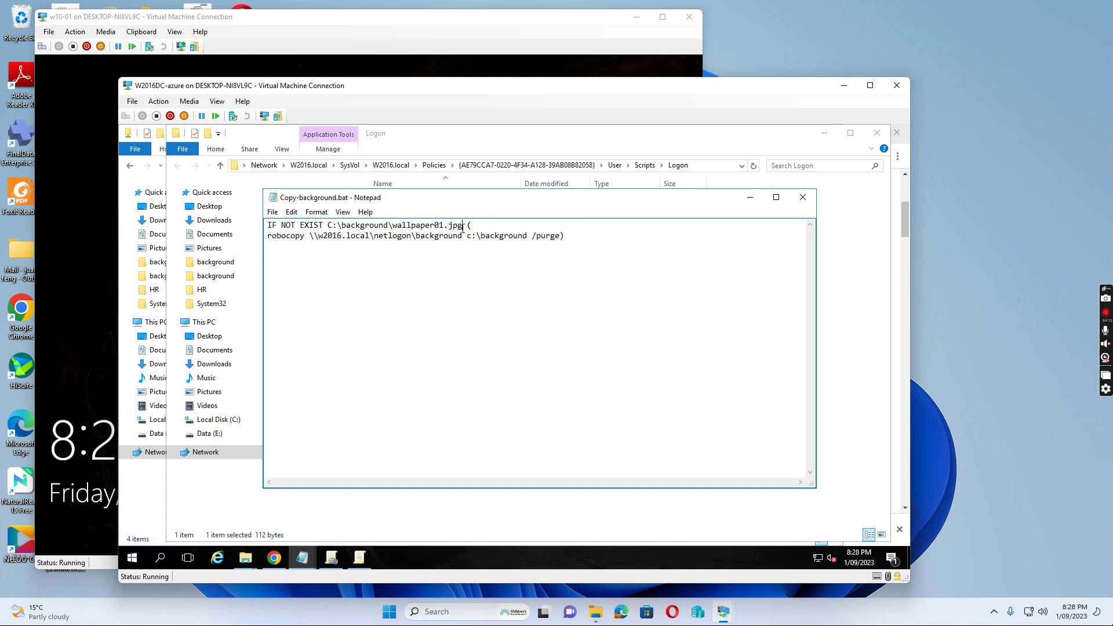
{"action": "left_click_drag", "start_coordinate": [461, 226], "coordinate": [294, 215]}
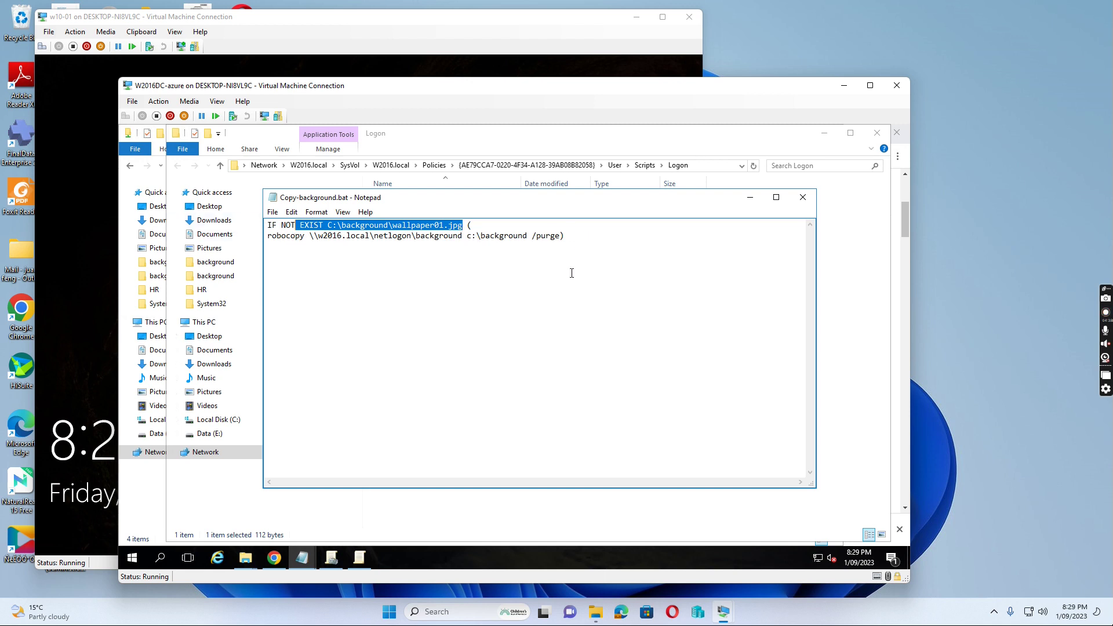
{"action": "left_click", "coordinate": [802, 199]}
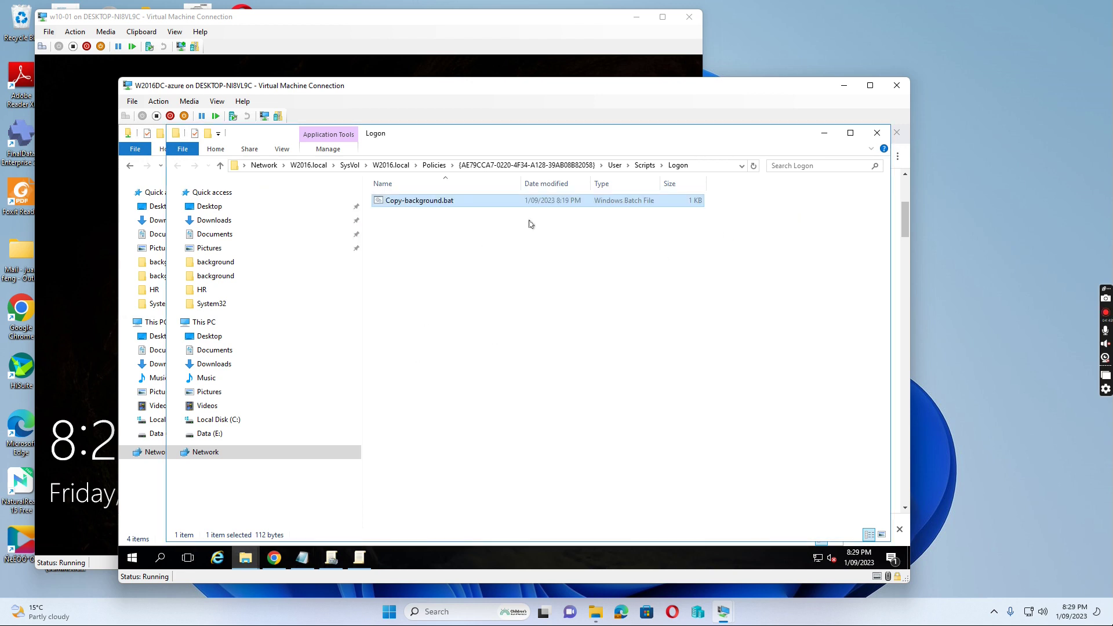
{"action": "left_click", "coordinate": [877, 133]}
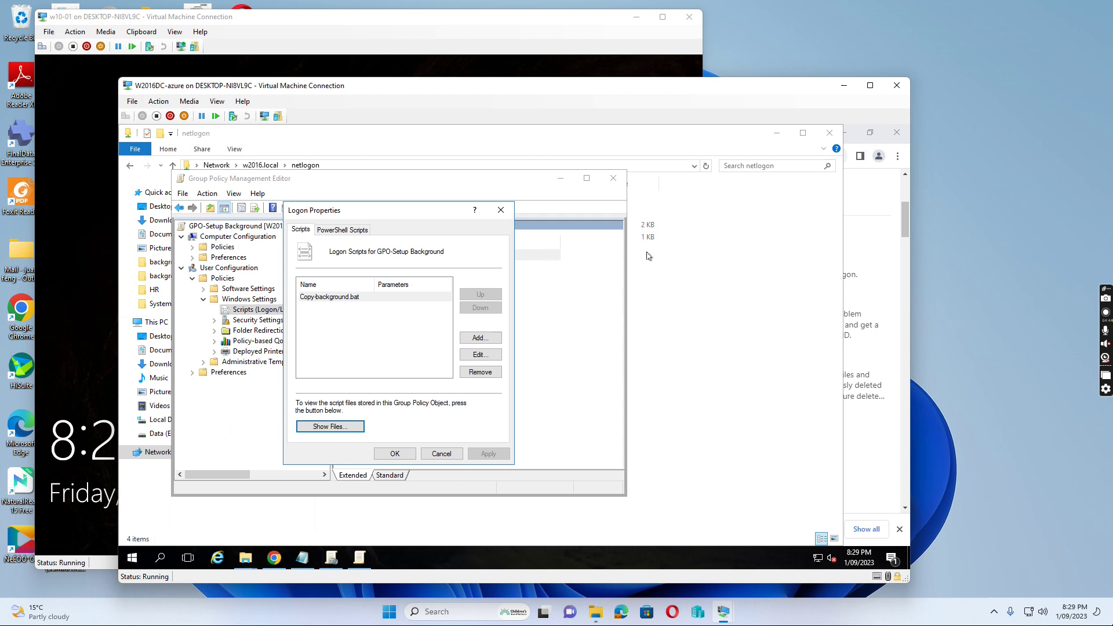
{"action": "left_click", "coordinate": [405, 453]}
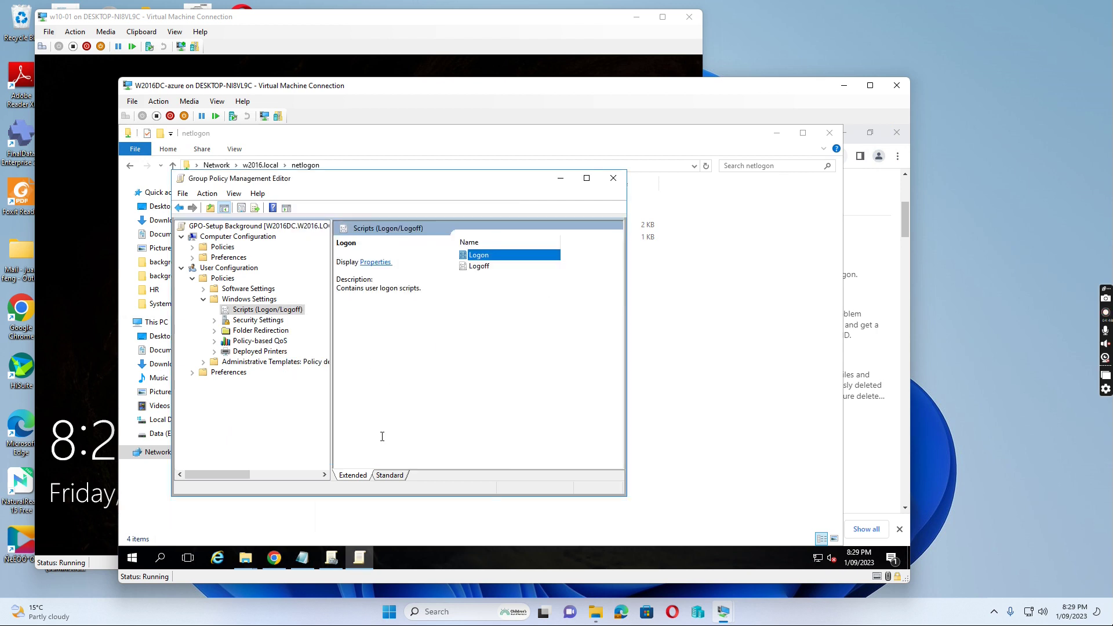
Review the properties of the BGinfo shortcut in the user preferences' Windows Settings, including its location, target path and run mode.
{"action": "left_click", "coordinate": [192, 372]}
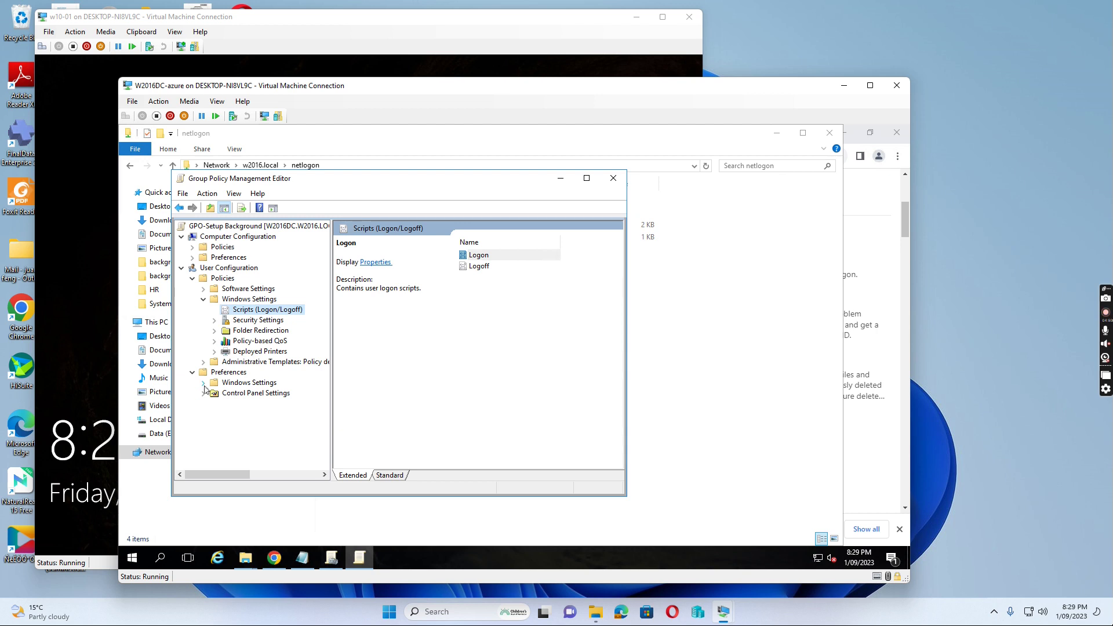
{"action": "left_click", "coordinate": [204, 384]}
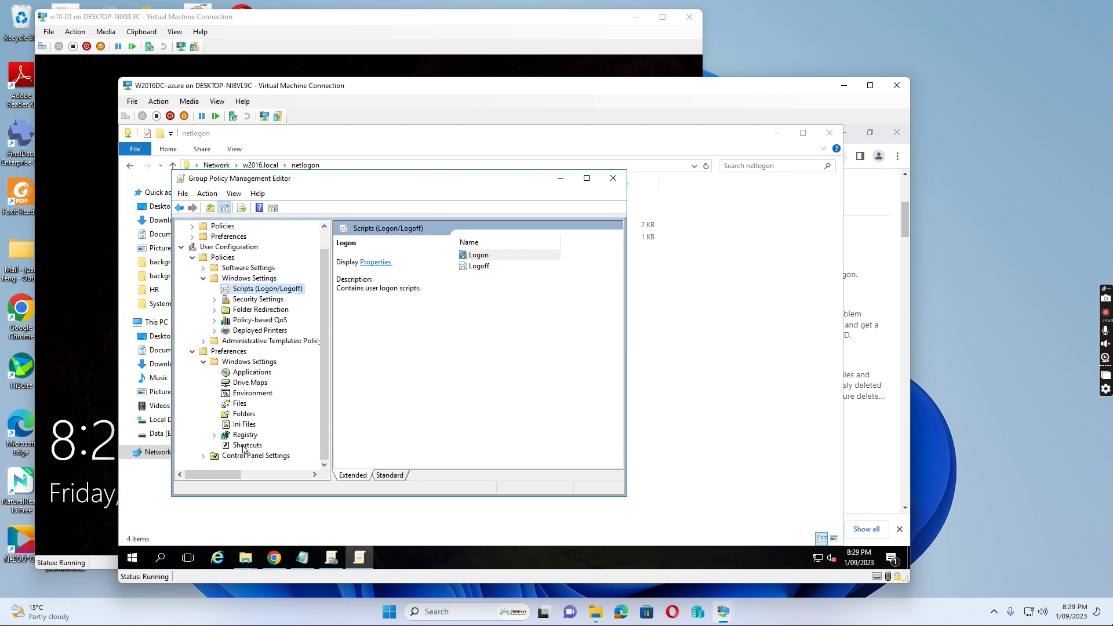
{"action": "left_click", "coordinate": [245, 445]}
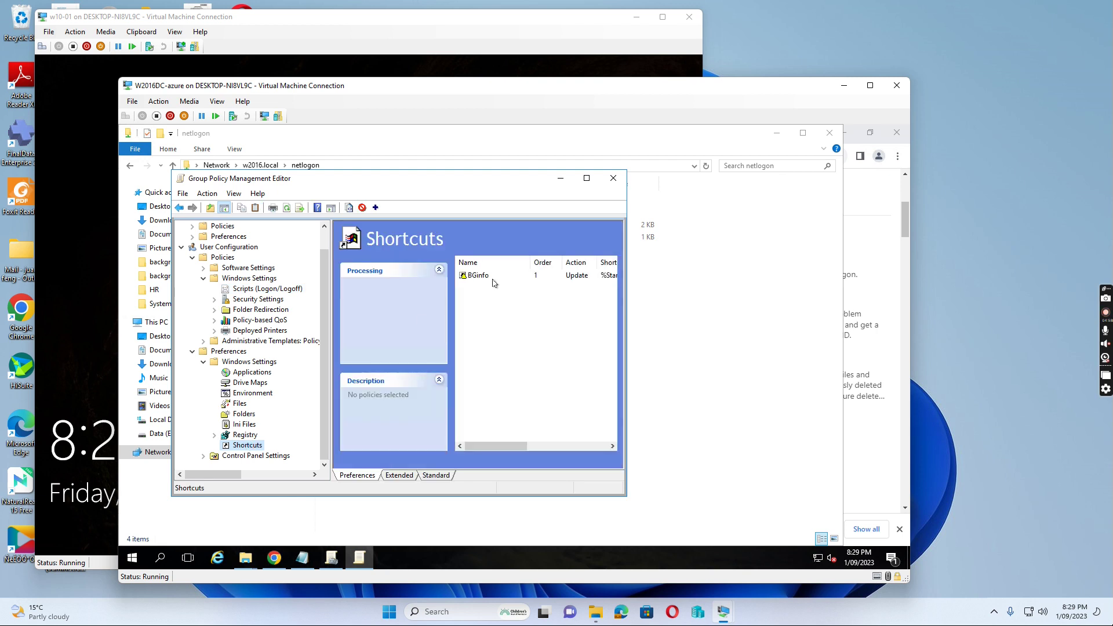
{"action": "right_click", "coordinate": [479, 276]}
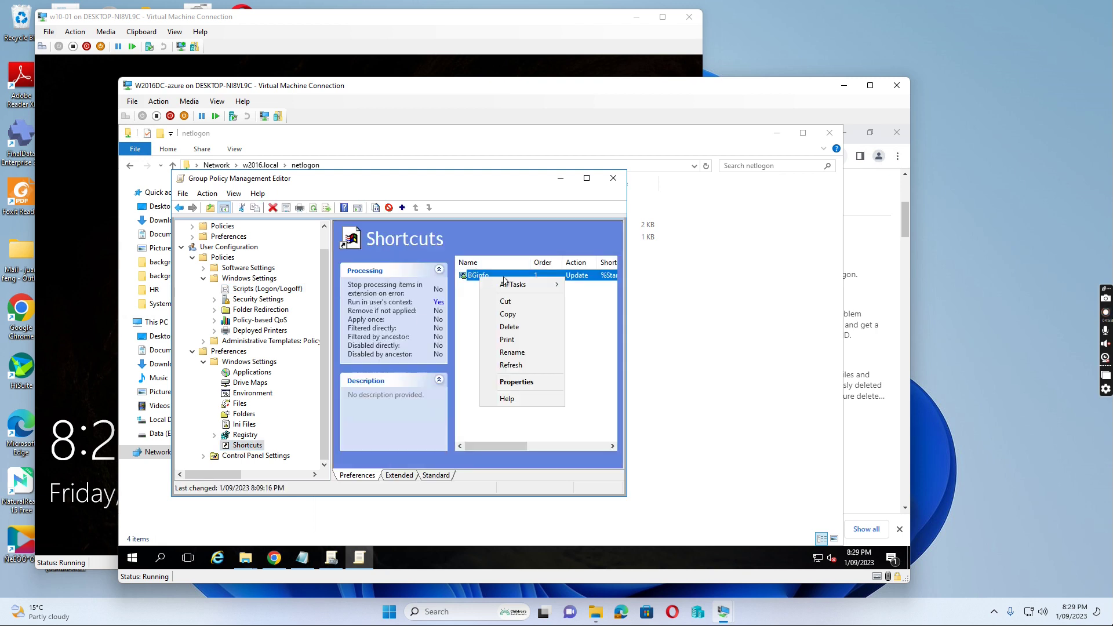
{"action": "left_click", "coordinate": [517, 382]}
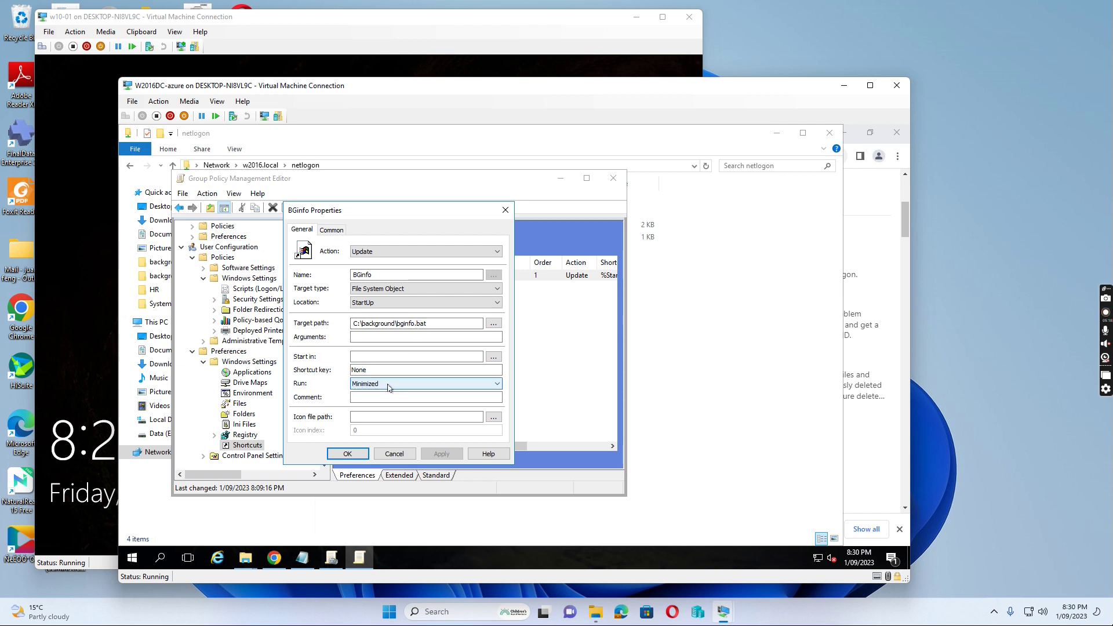
{"action": "left_click", "coordinate": [348, 453]}
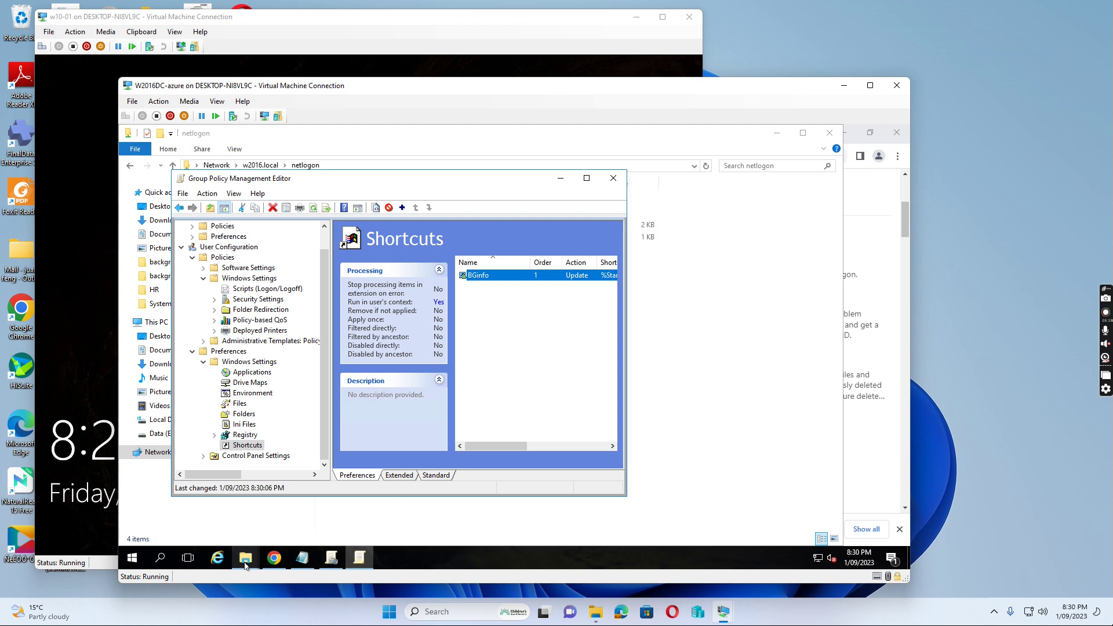
Return to the file browser and open the background folder in the netlogon share.
{"action": "mouse_move", "coordinate": [245, 565]}
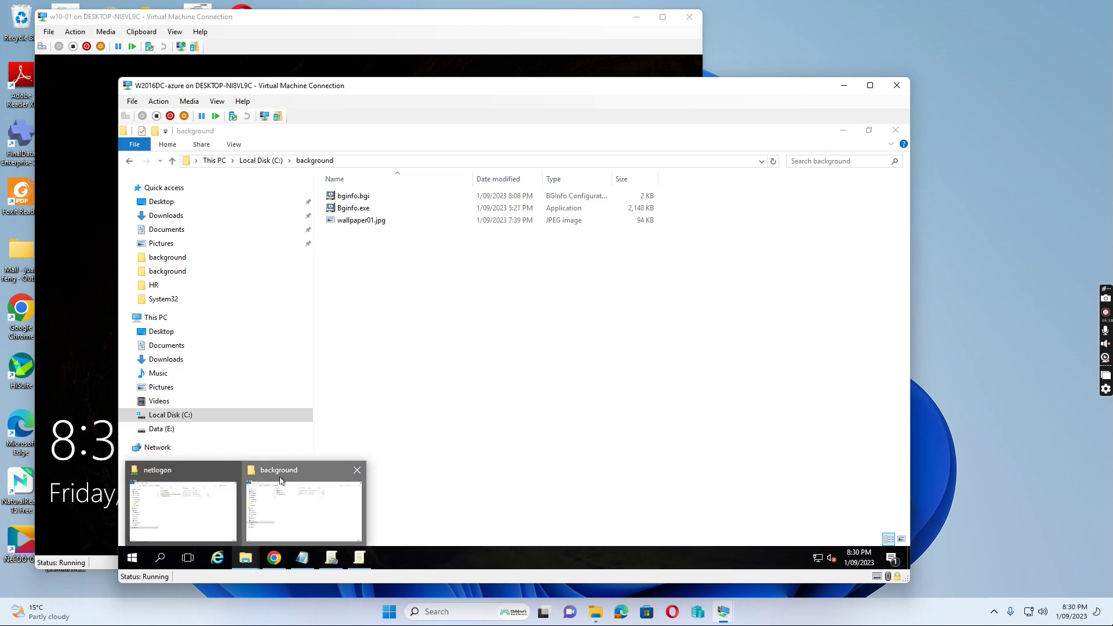
{"action": "left_click", "coordinate": [280, 481]}
{"action": "left_click", "coordinate": [245, 557]}
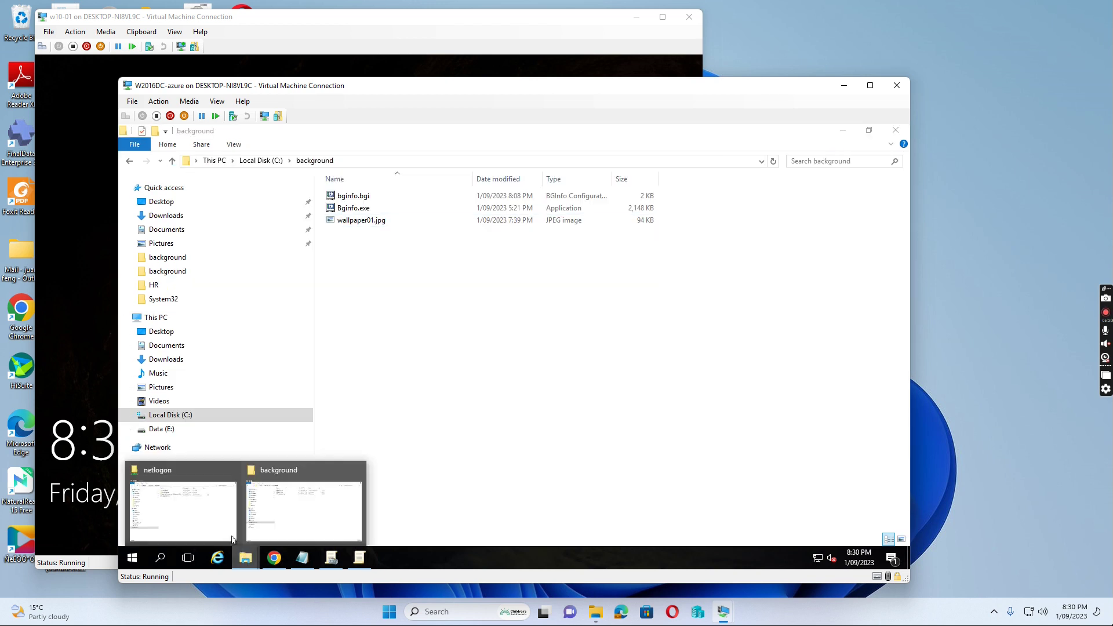
{"action": "left_click", "coordinate": [231, 537]}
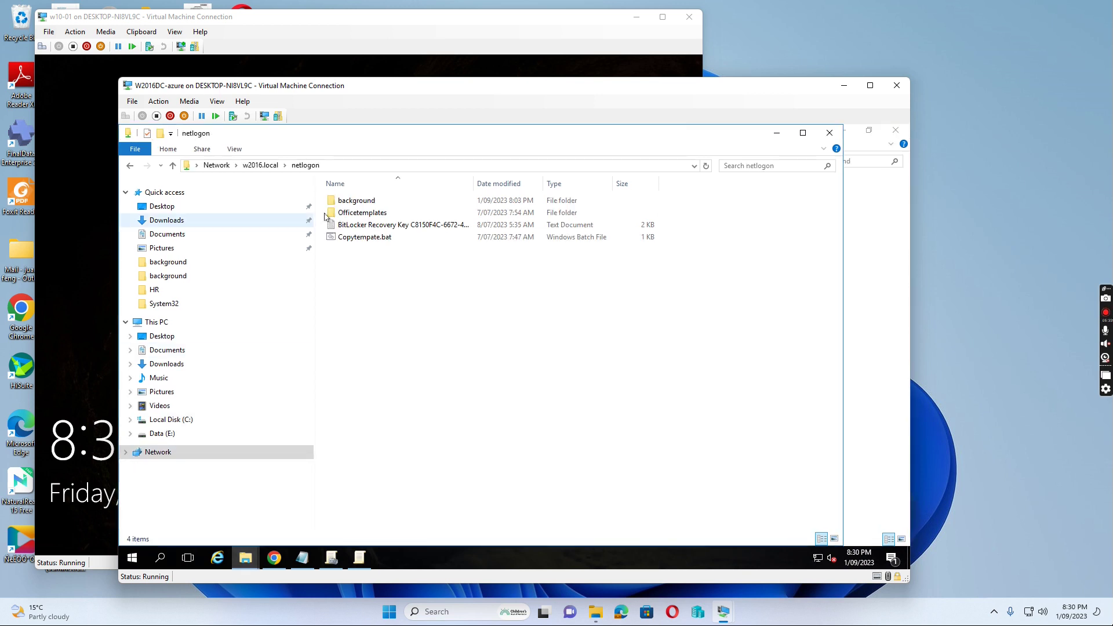
{"action": "double_click", "coordinate": [358, 202]}
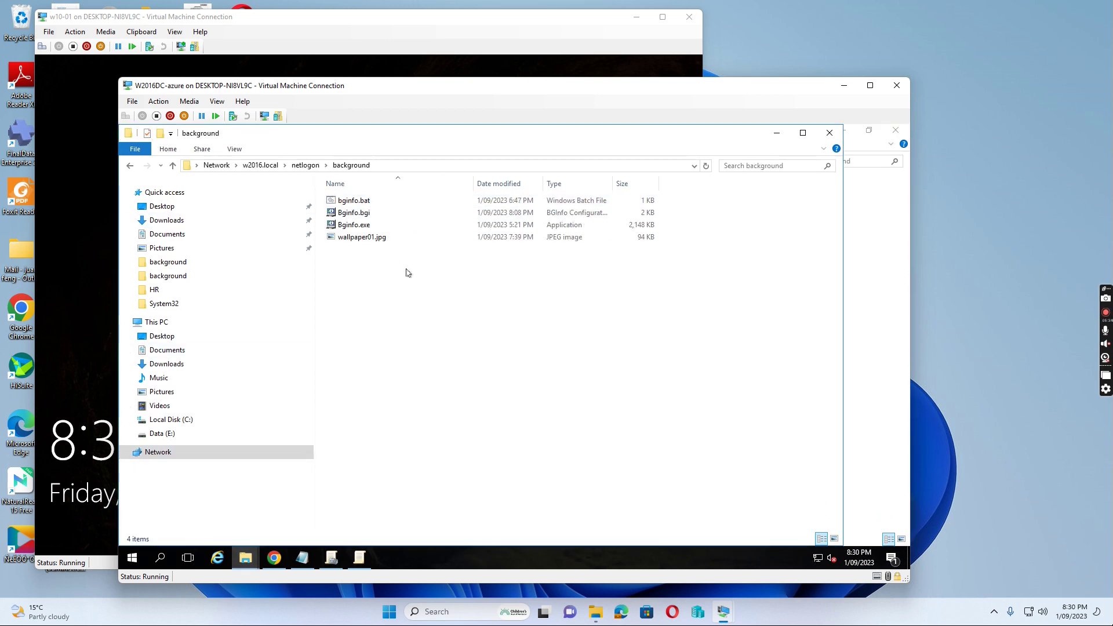
Open bginfo.bat from the netlogon background folder for editing, examine its BGInfo command line and close it.
{"action": "right_click", "coordinate": [354, 200]}
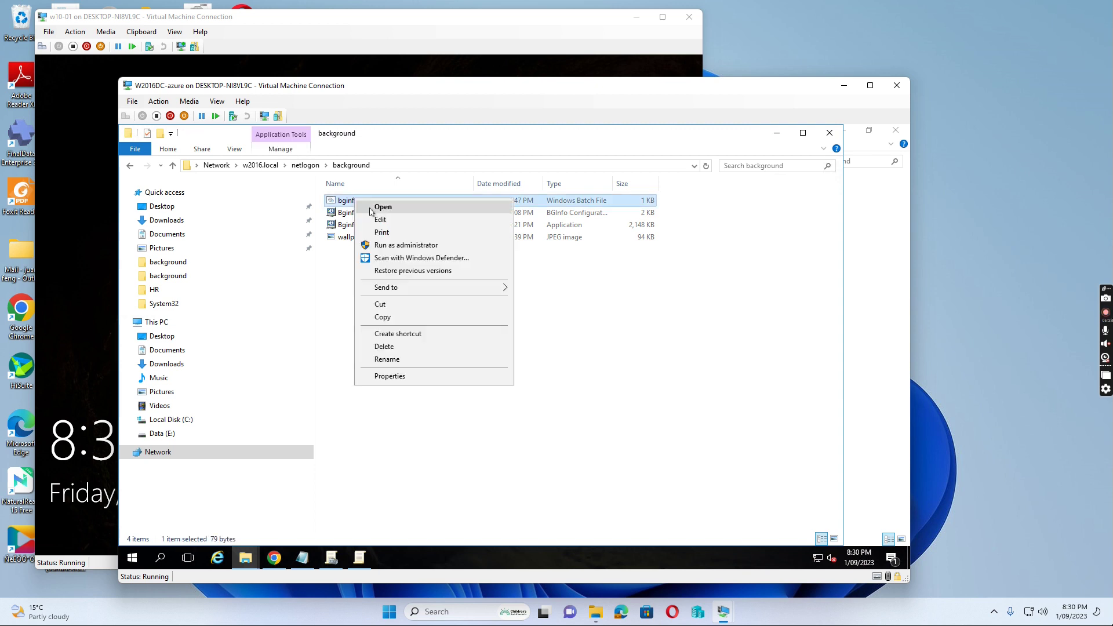
{"action": "left_click", "coordinate": [390, 221]}
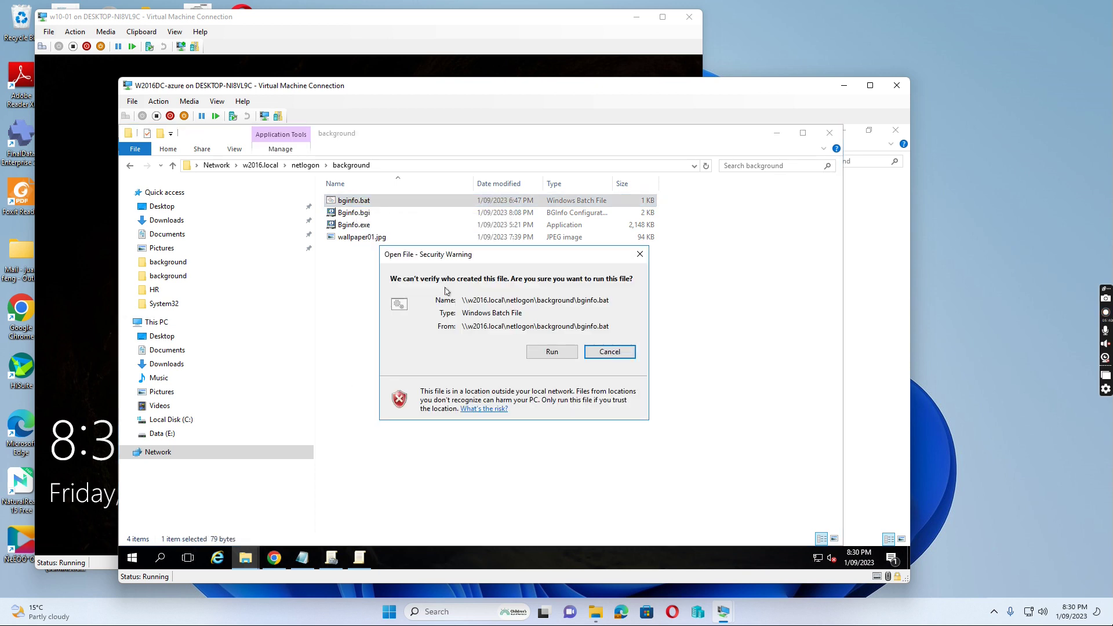
{"action": "left_click", "coordinate": [550, 352]}
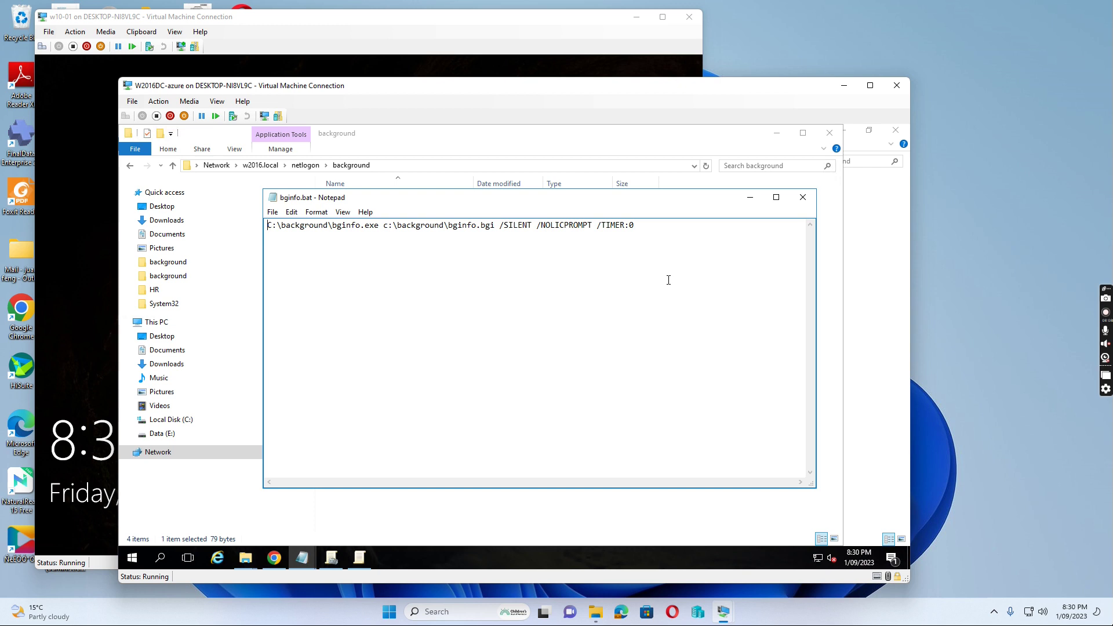
{"action": "left_click", "coordinate": [804, 201]}
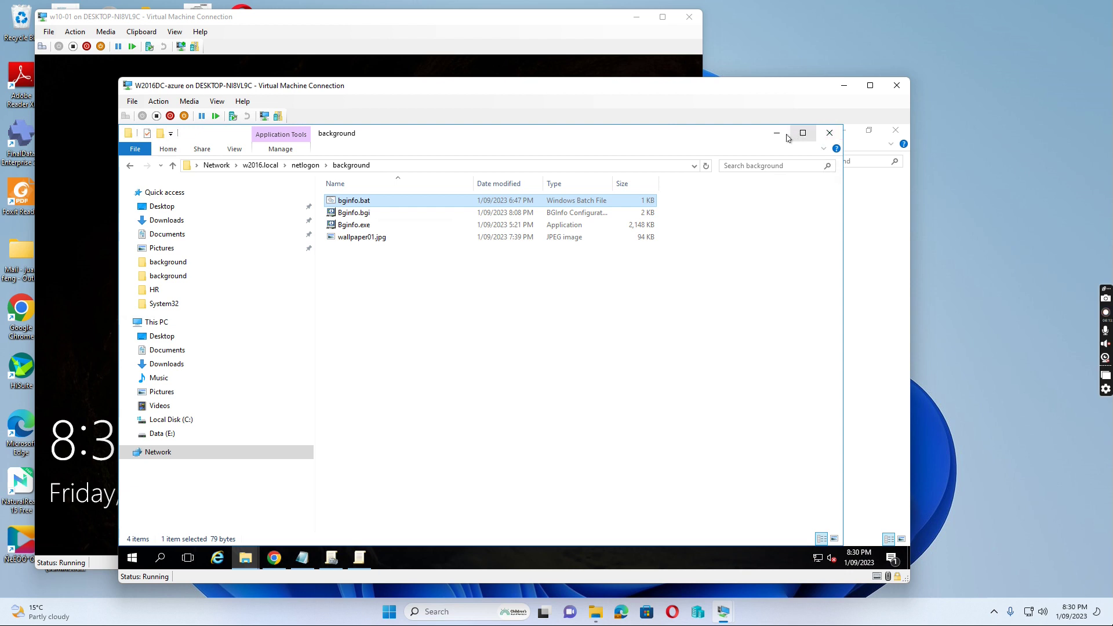
Close the netlogon background folder and minimize the local background folder to return to the Group Policy Management Editor.
{"action": "left_click", "coordinate": [822, 138]}
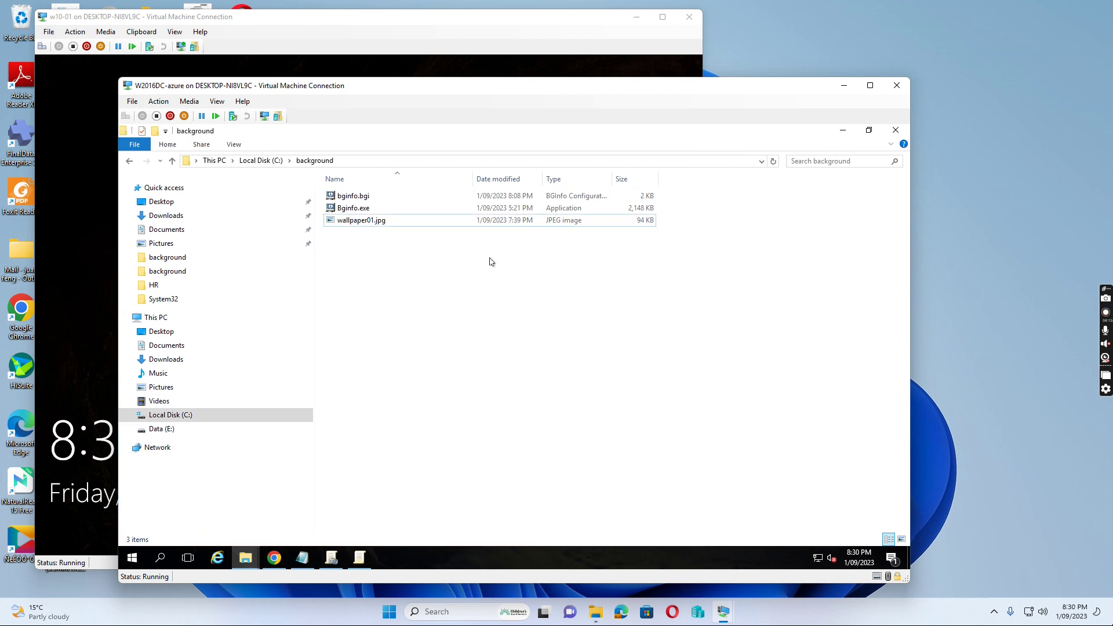
{"action": "left_click", "coordinate": [842, 130]}
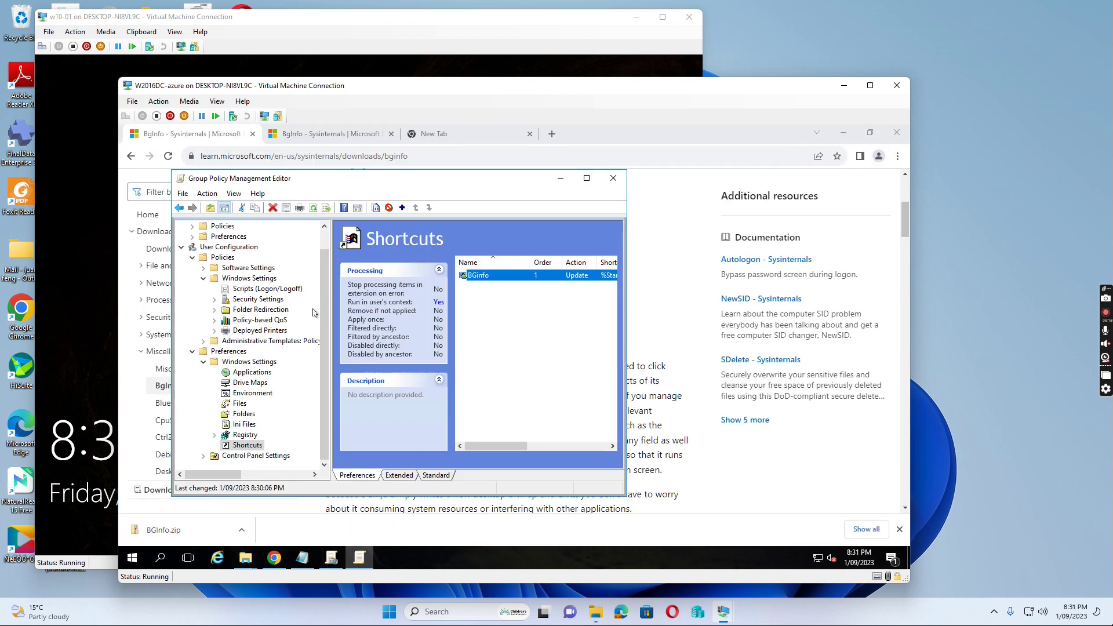
{"action": "scroll", "coordinate": [320, 237], "scroll_direction": "up", "scroll_amount": 1}
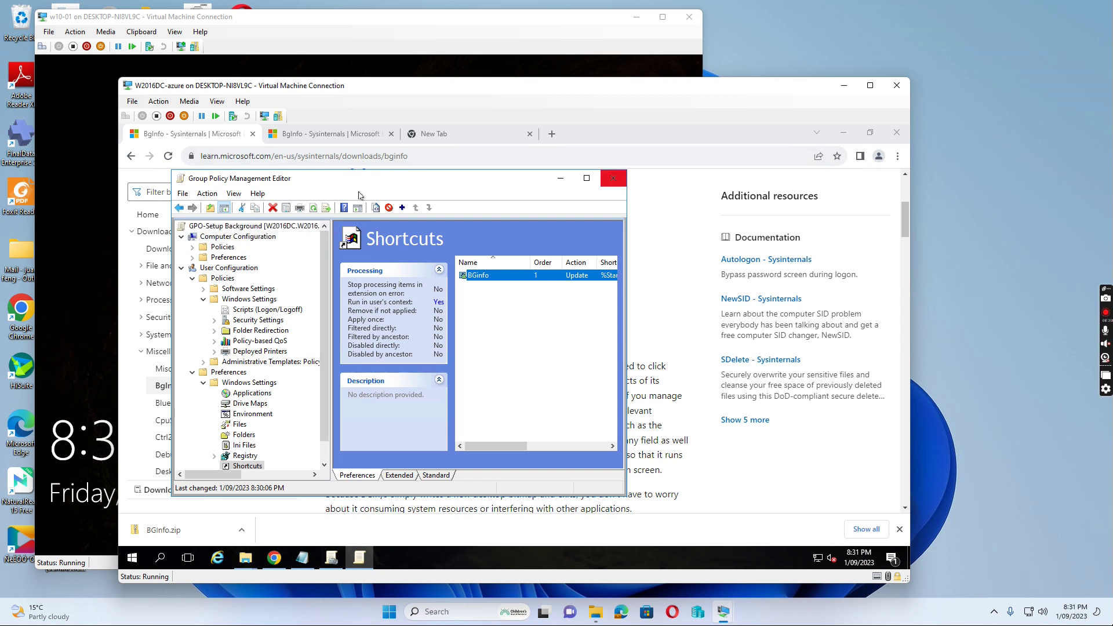
Disable the Computer Configuration settings in the GPO-Setup Background policy's properties, accept the change and close the policy editor.
{"action": "left_click", "coordinate": [229, 229]}
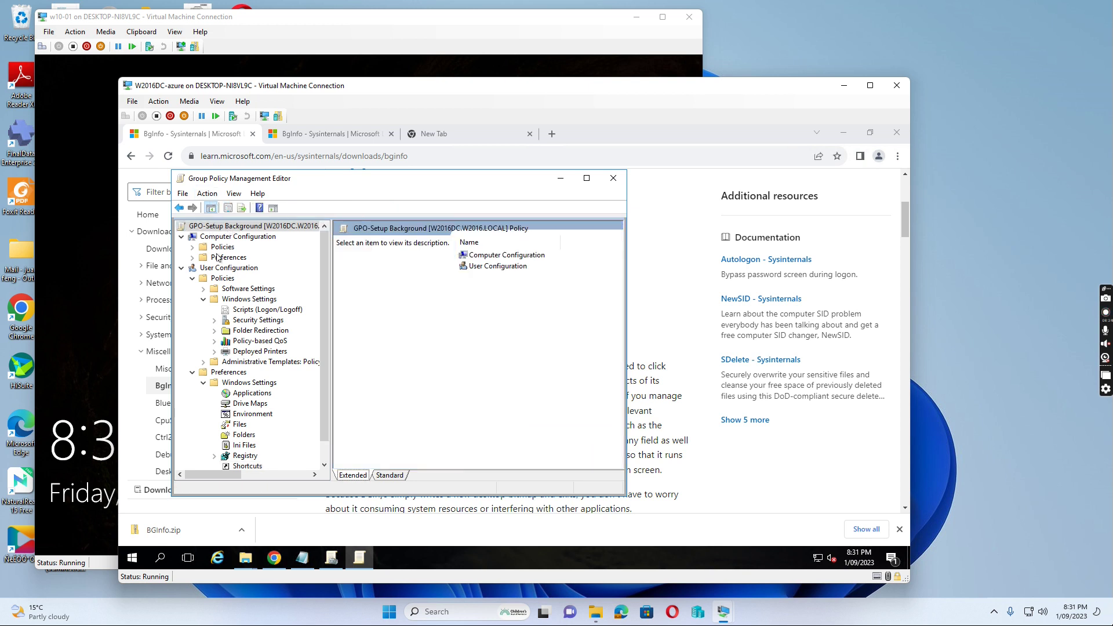
{"action": "left_click", "coordinate": [207, 194]}
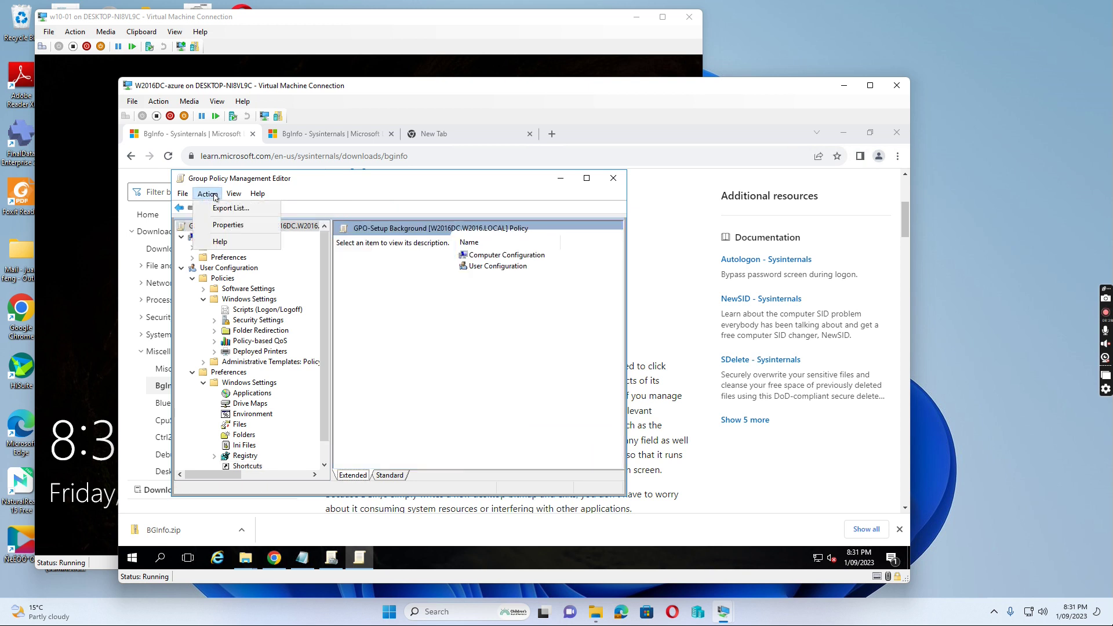
{"action": "left_click", "coordinate": [231, 226]}
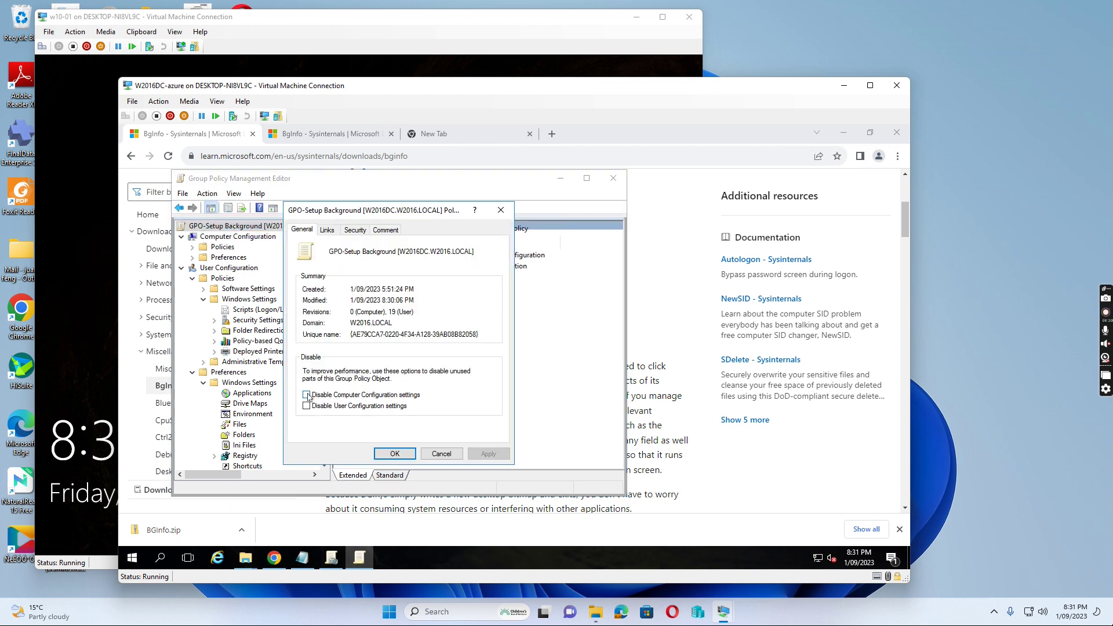
{"action": "left_click", "coordinate": [306, 396]}
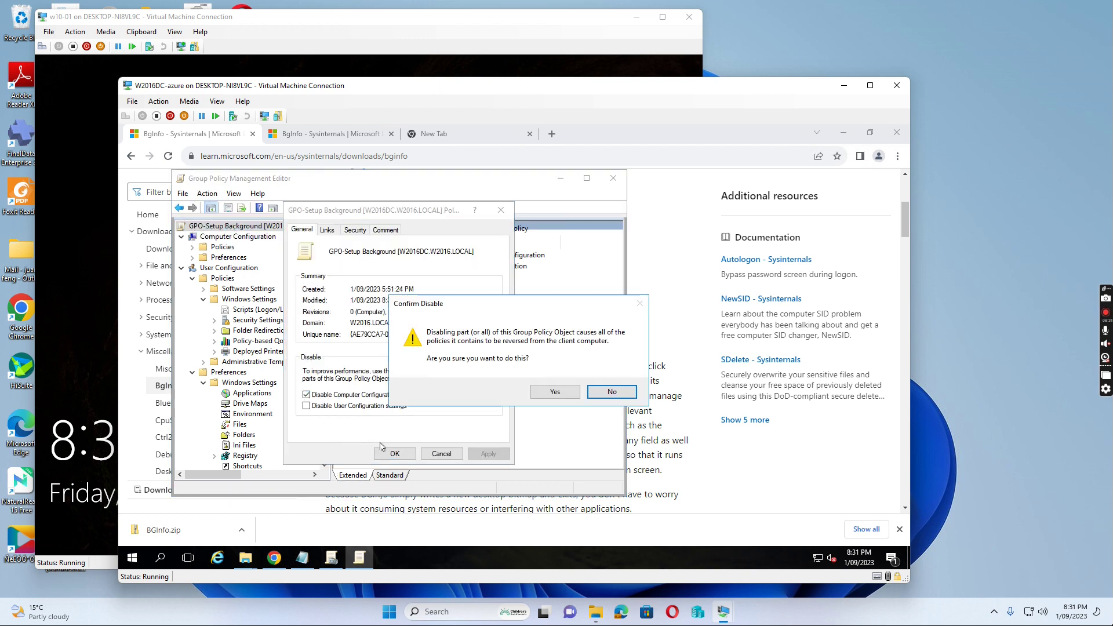
{"action": "left_click", "coordinate": [555, 390]}
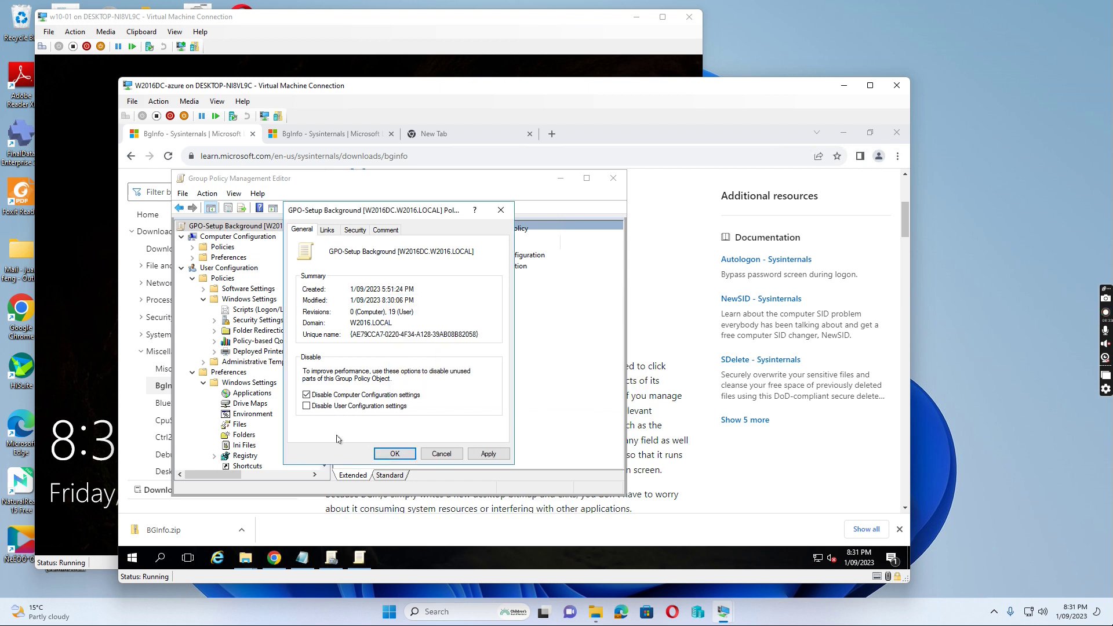
{"action": "left_click", "coordinate": [405, 454]}
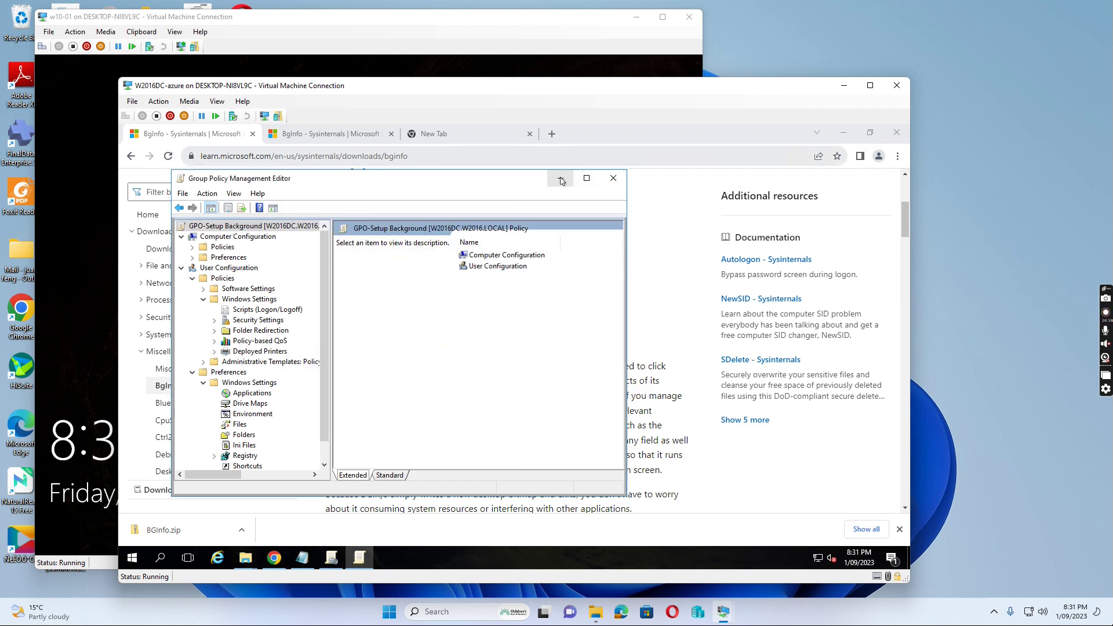
{"action": "left_click", "coordinate": [613, 181]}
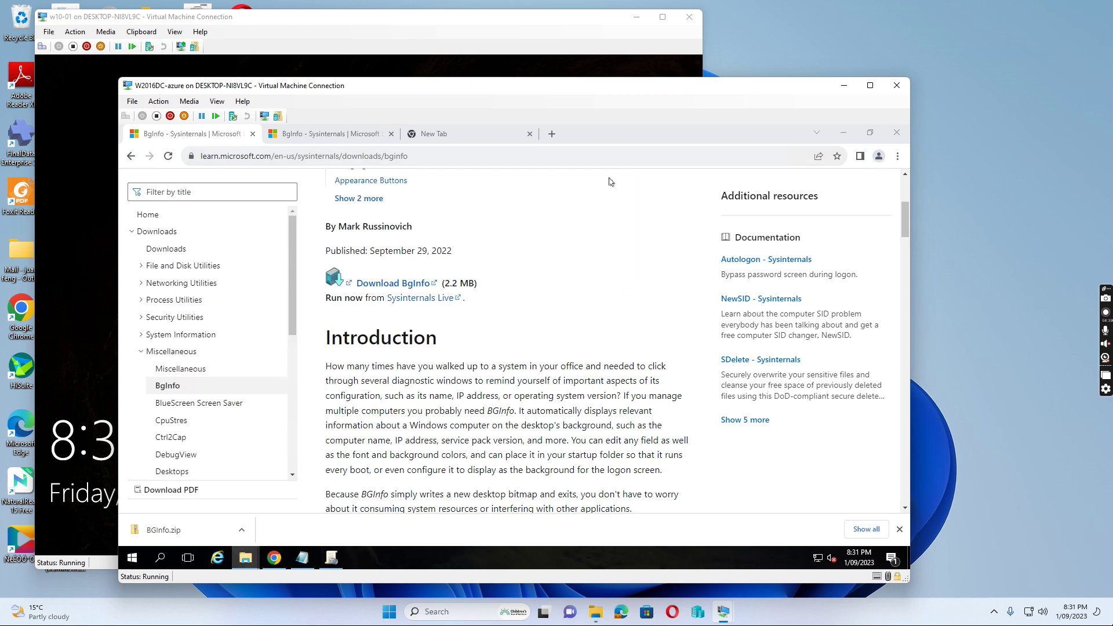
Check the GPO-Setup Background scope in Group Policy Management, look at the w10-01 virtual machine and return to W2016DC-azure.
{"action": "left_click", "coordinate": [330, 560]}
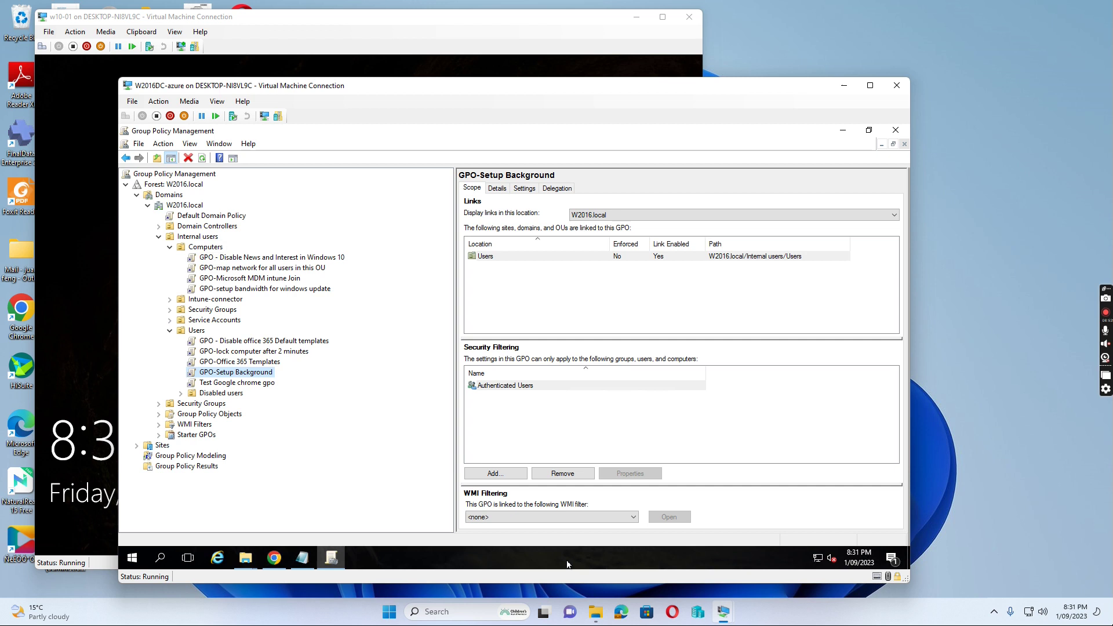
{"action": "mouse_move", "coordinate": [724, 615]}
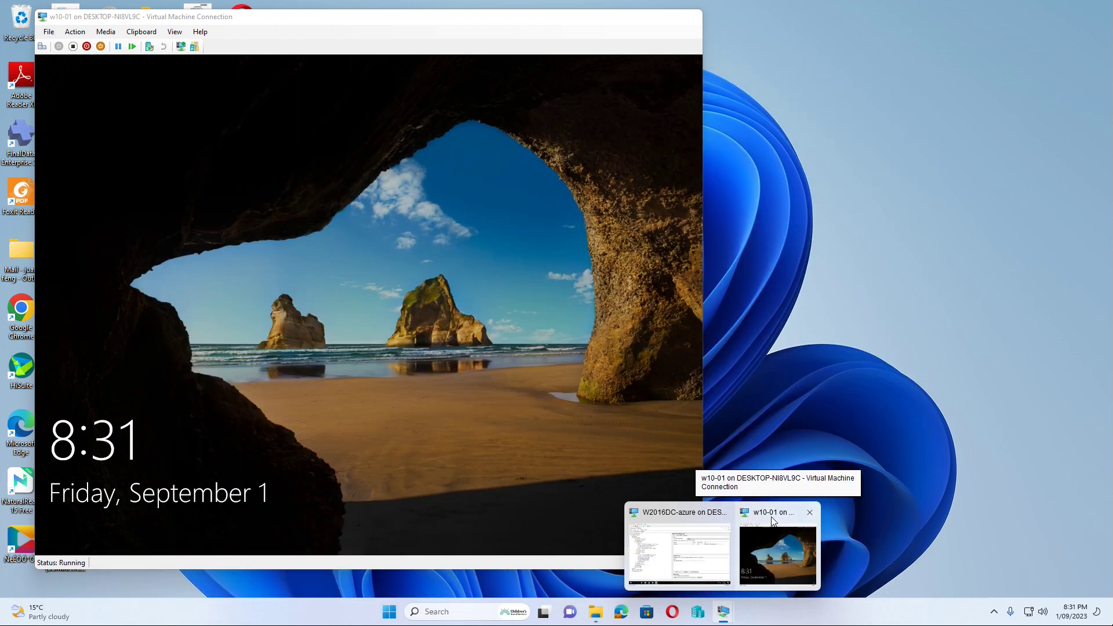
{"action": "left_click", "coordinate": [772, 520]}
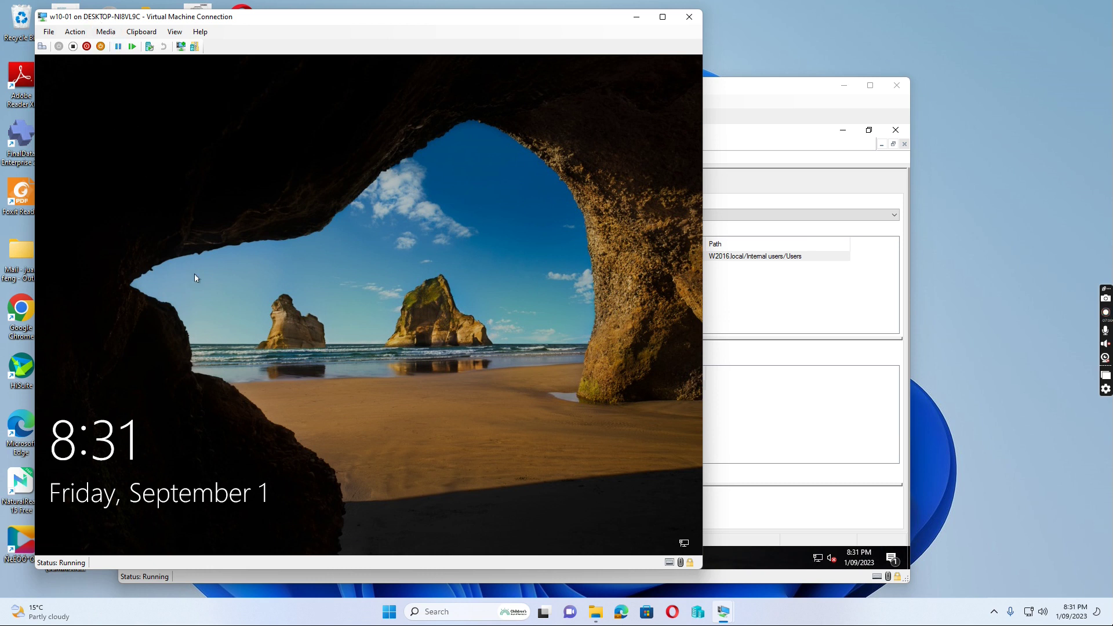
{"action": "mouse_move", "coordinate": [725, 613]}
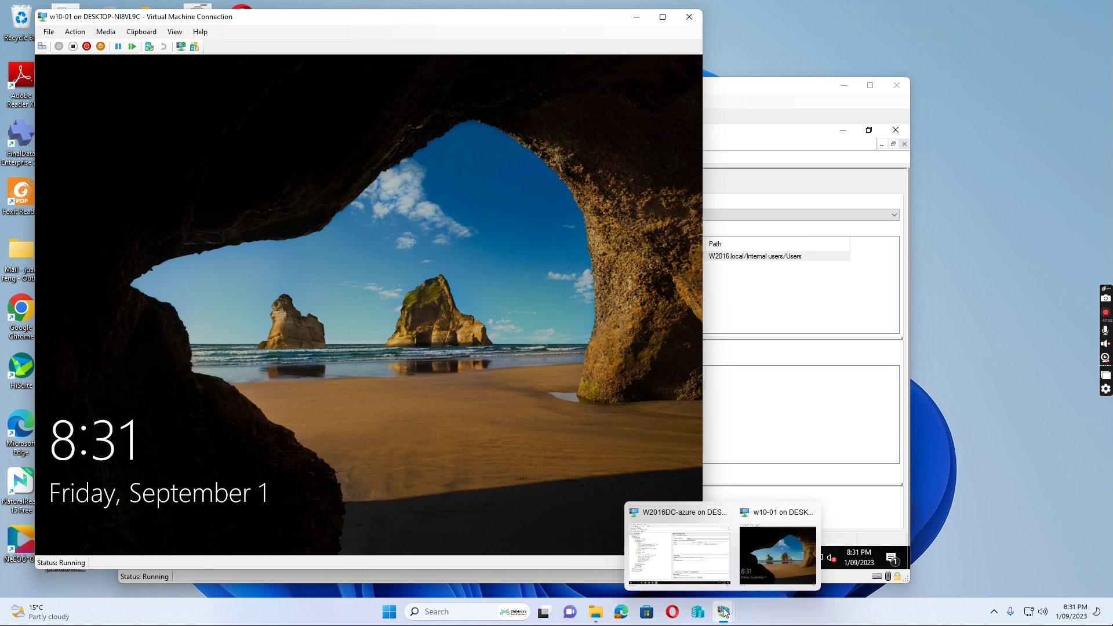
{"action": "left_click", "coordinate": [680, 516]}
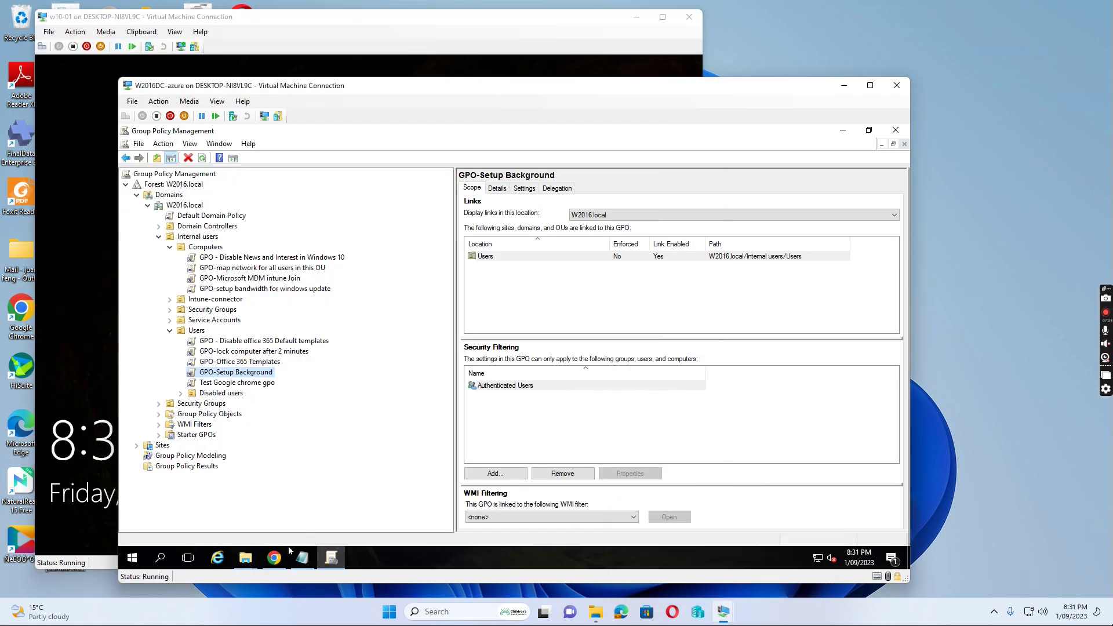
Open Active Directory Users and Computers and select the test user's account in the Users OU under Internal users.
{"action": "left_click", "coordinate": [162, 557]}
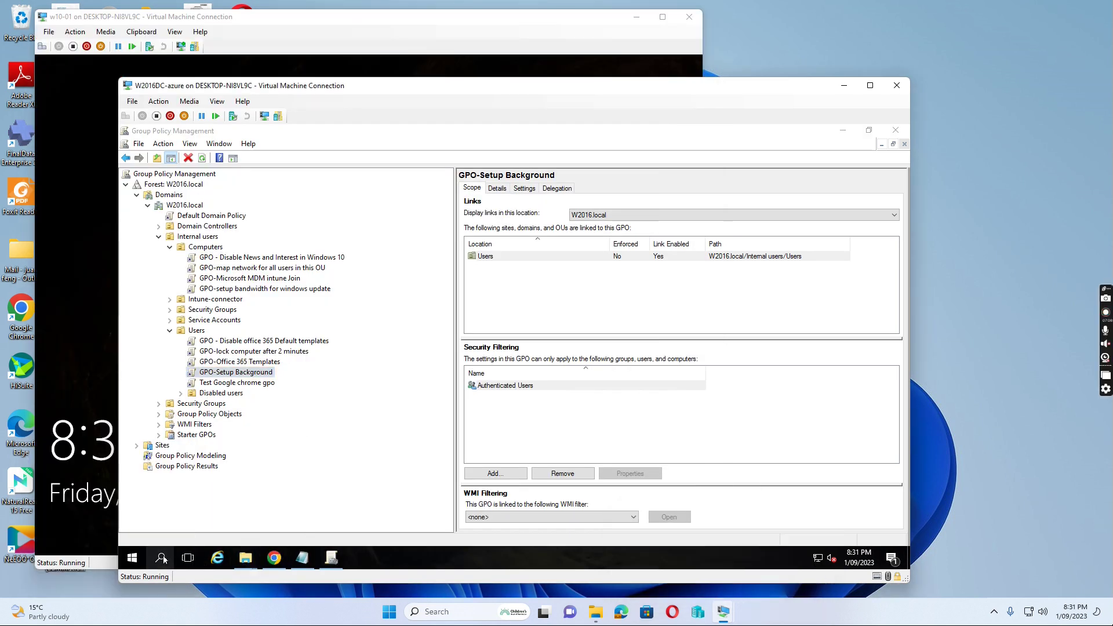
{"action": "type", "text": "dsa.ms"}
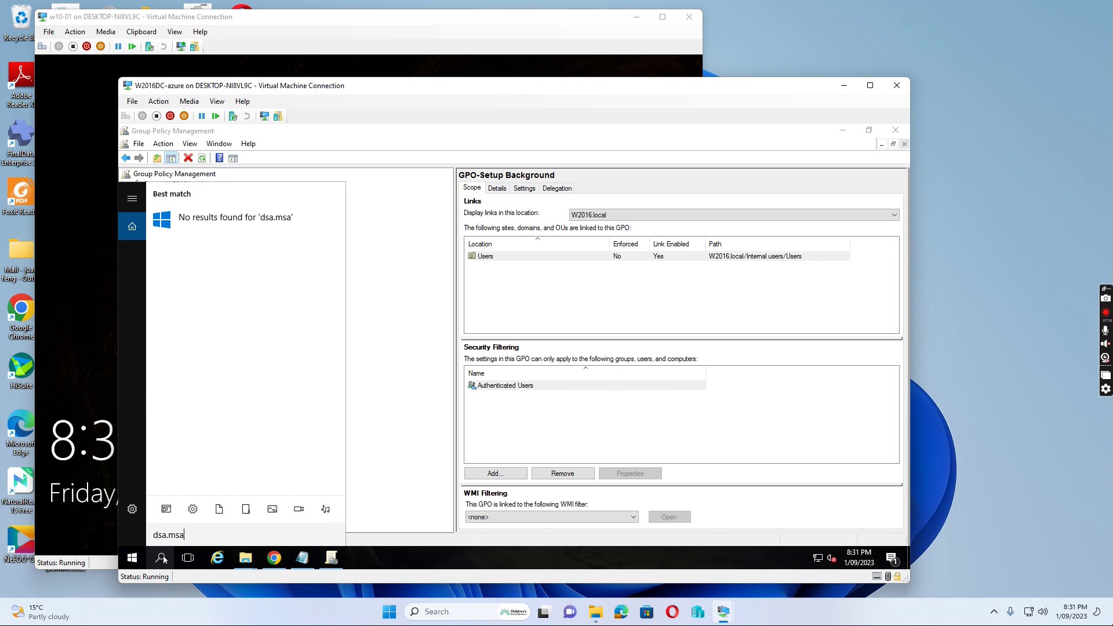
{"action": "left_click", "coordinate": [162, 558]}
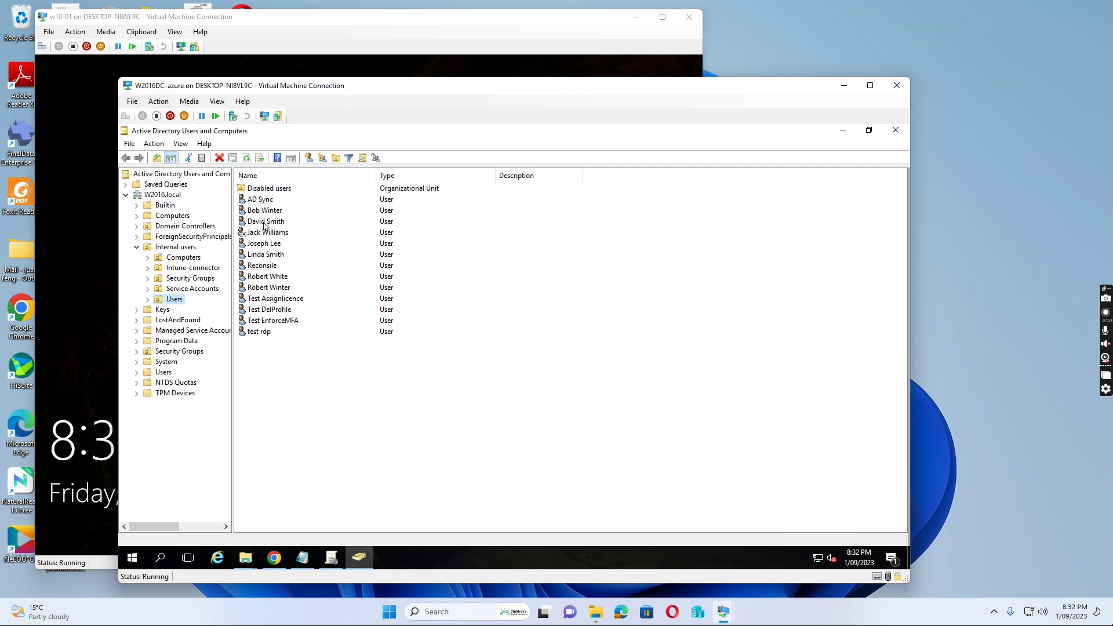
{"action": "left_click", "coordinate": [264, 256]}
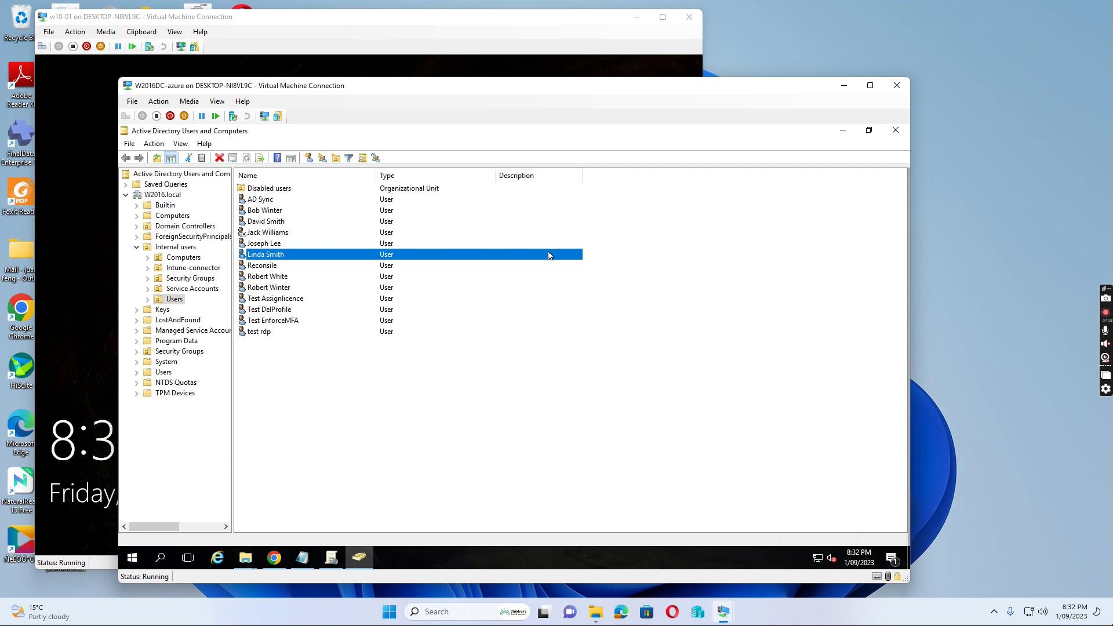
Switch to the w10-01 virtual machine, sign in as the test domain user with the account password and show the session full screen.
{"action": "left_click", "coordinate": [843, 88]}
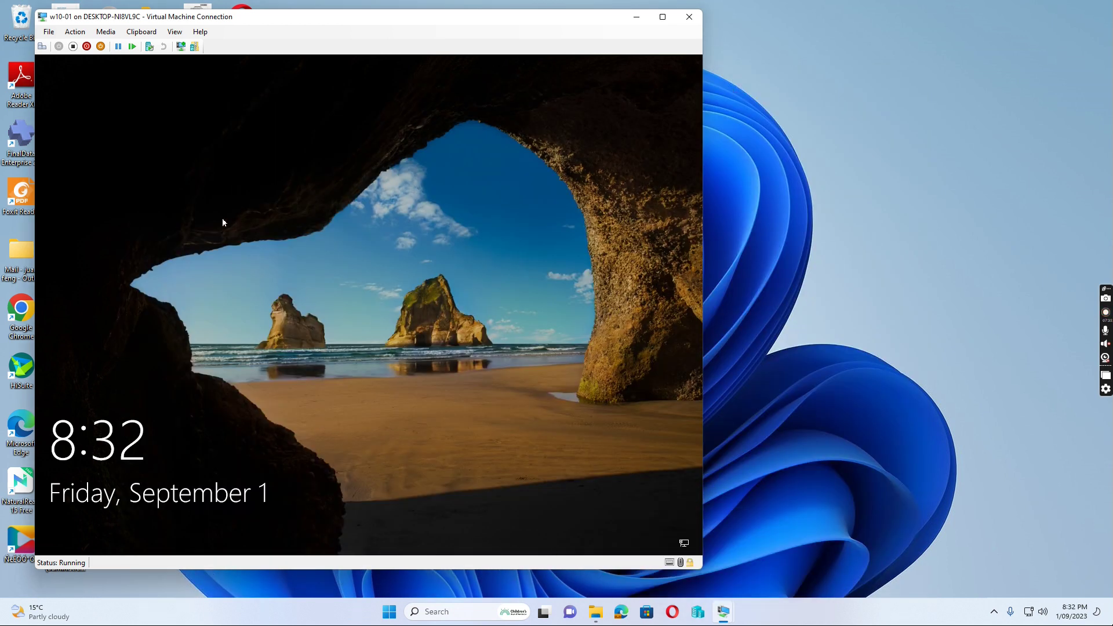
{"action": "left_click", "coordinate": [42, 46]}
{"action": "left_click", "coordinate": [245, 346]}
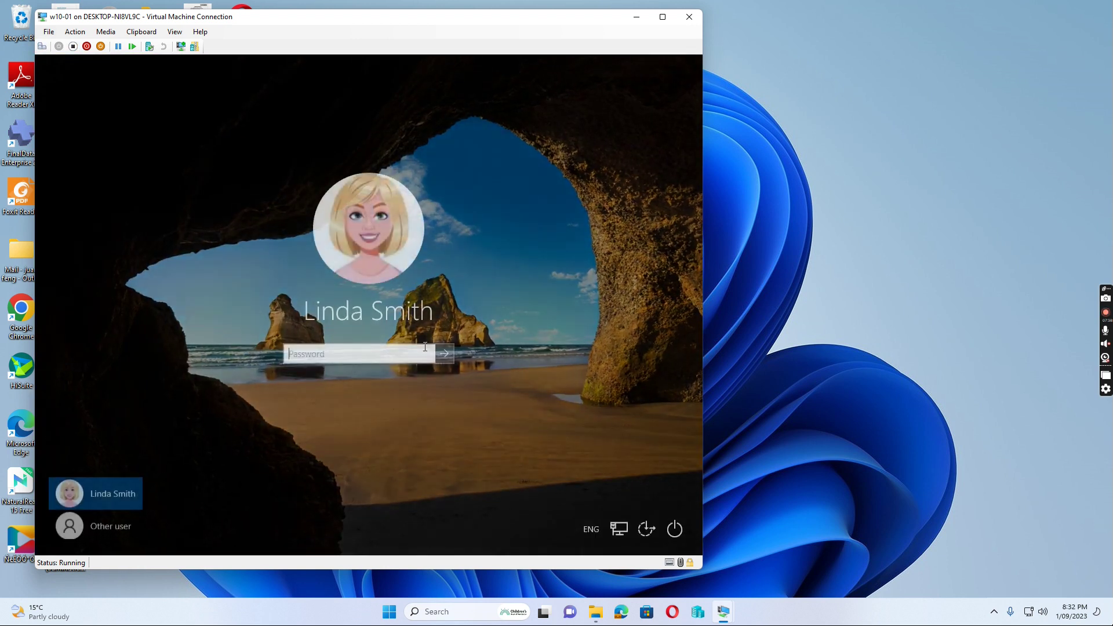
{"action": "type", "text": "p"}
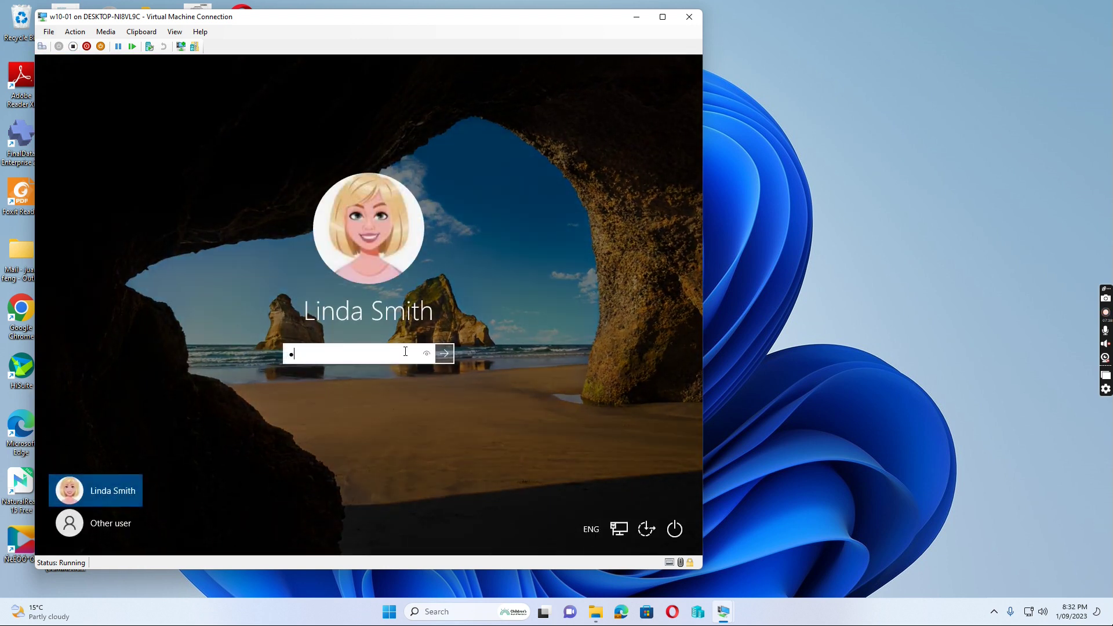
{"action": "type", "text": "•••••••"}
{"action": "key", "text": "Return"}
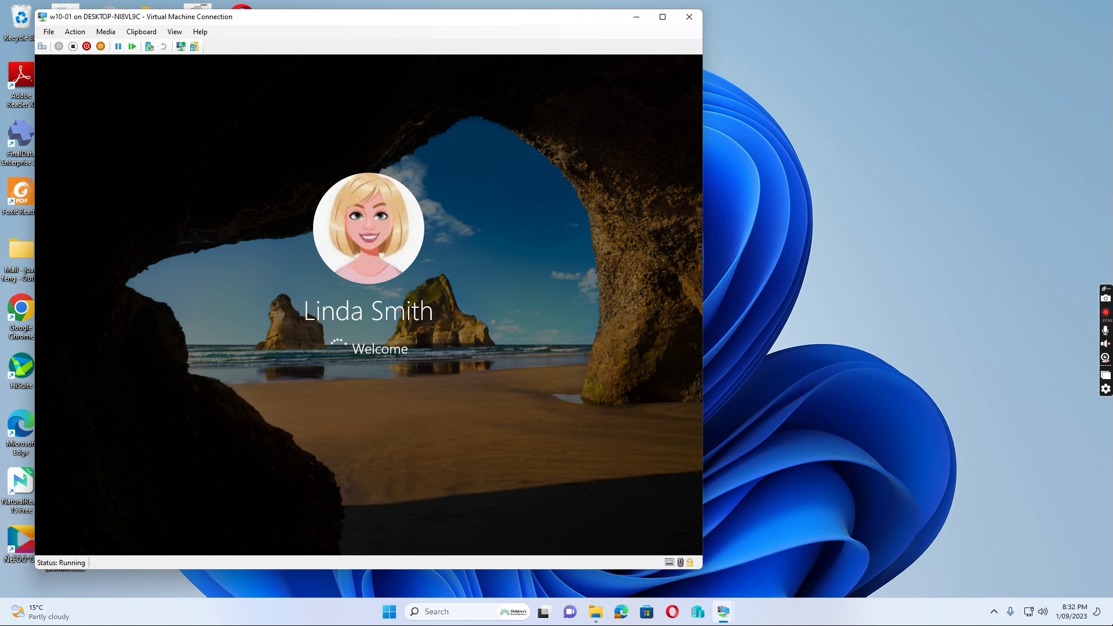
{"action": "left_click", "coordinate": [663, 21]}
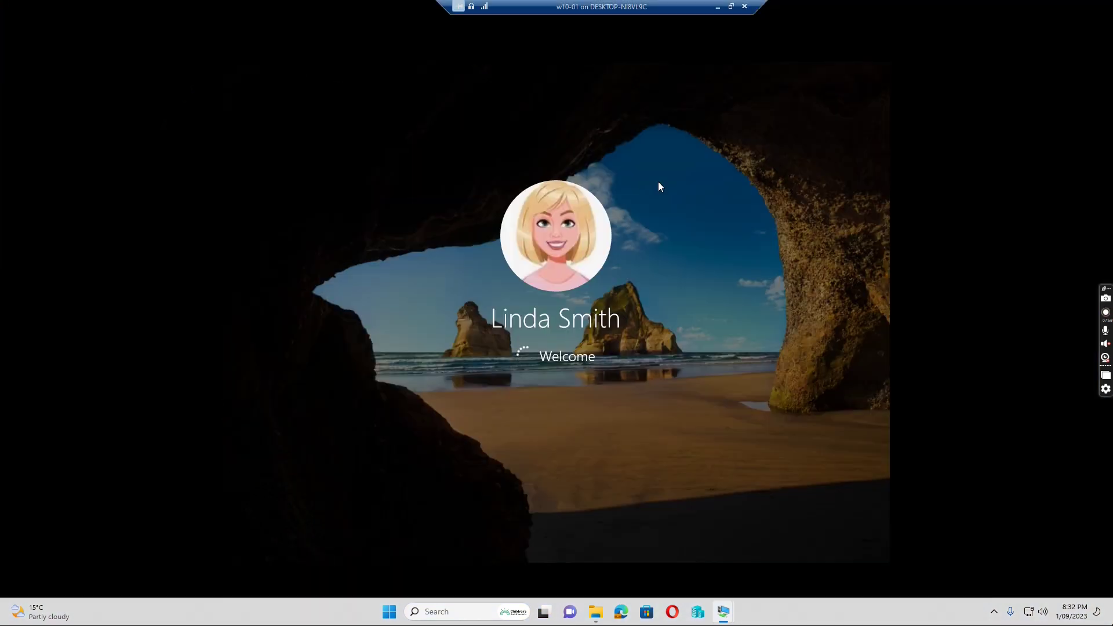